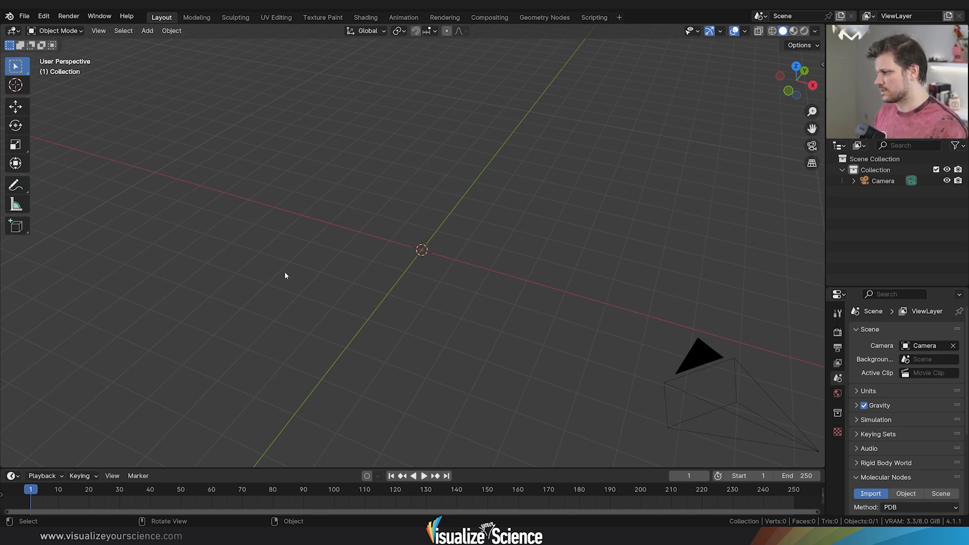
# Split a narrow area off the 3D viewport and set it to show the Asset Browser
pyautogui.moveTo(3, 464); pyautogui.dragTo(241, 416)
pyautogui.click(13, 30)
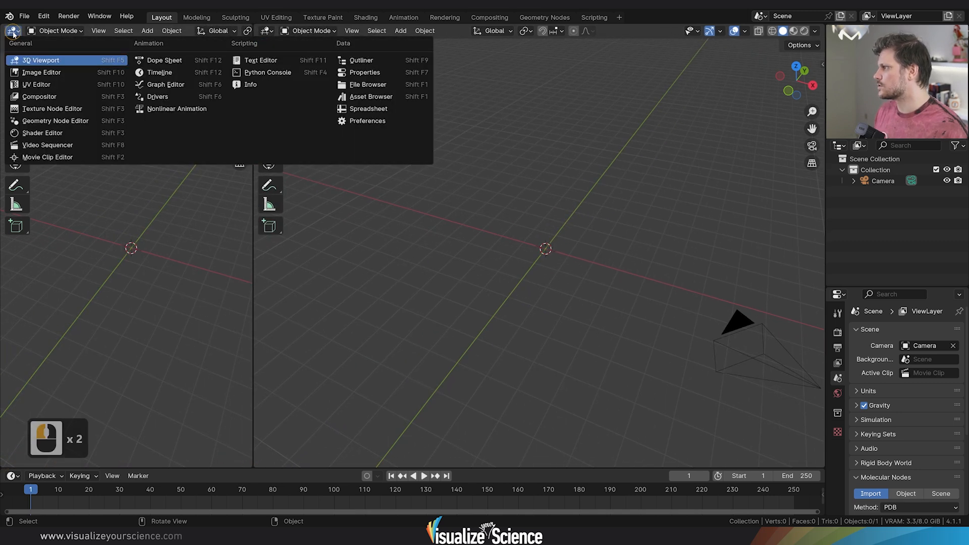
pyautogui.click(365, 98)
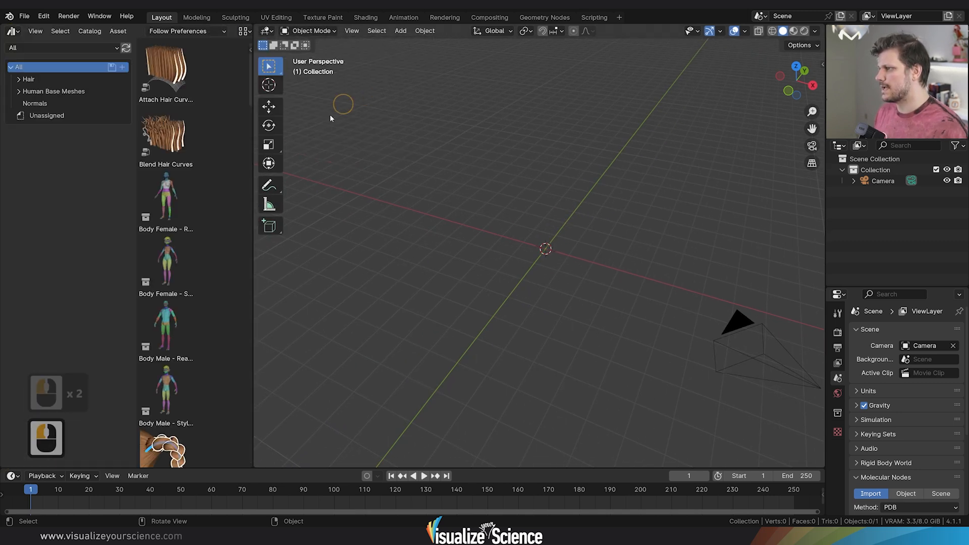
# Add the Body Male - Realistic asset from the realistic human base meshes to the scene, with Instance turned off
pyautogui.click(21, 92)
pyautogui.click(18, 91)
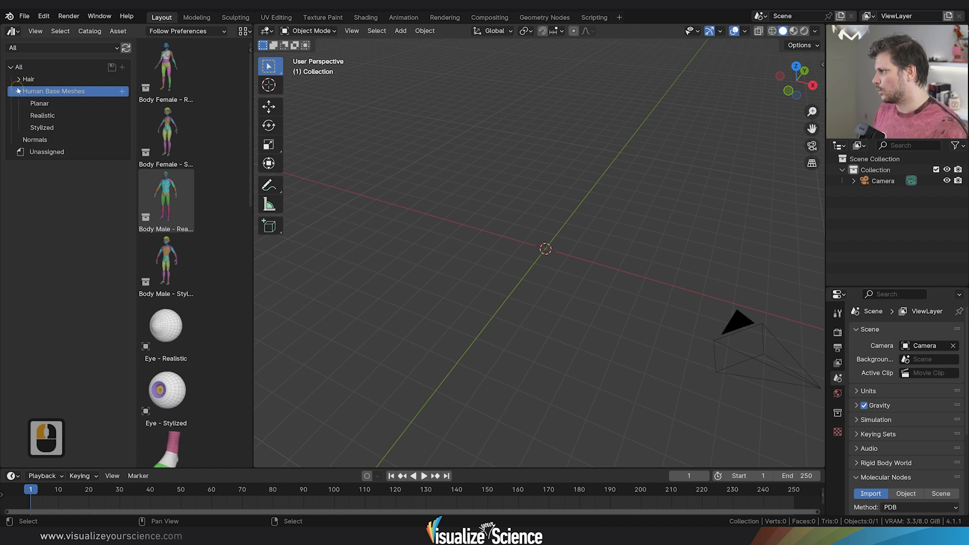
pyautogui.click(42, 115)
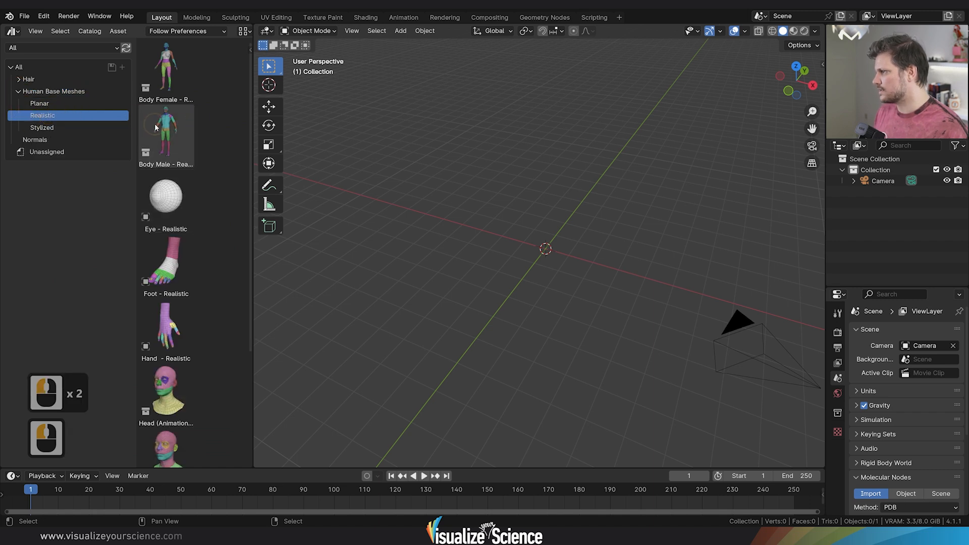
pyautogui.moveTo(163, 120); pyautogui.dragTo(547, 212)
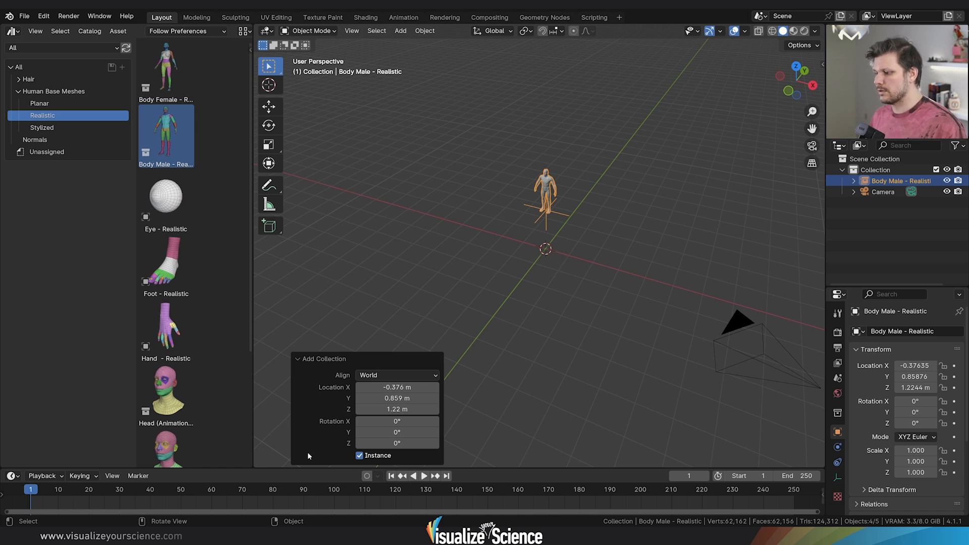
pyautogui.click(359, 456)
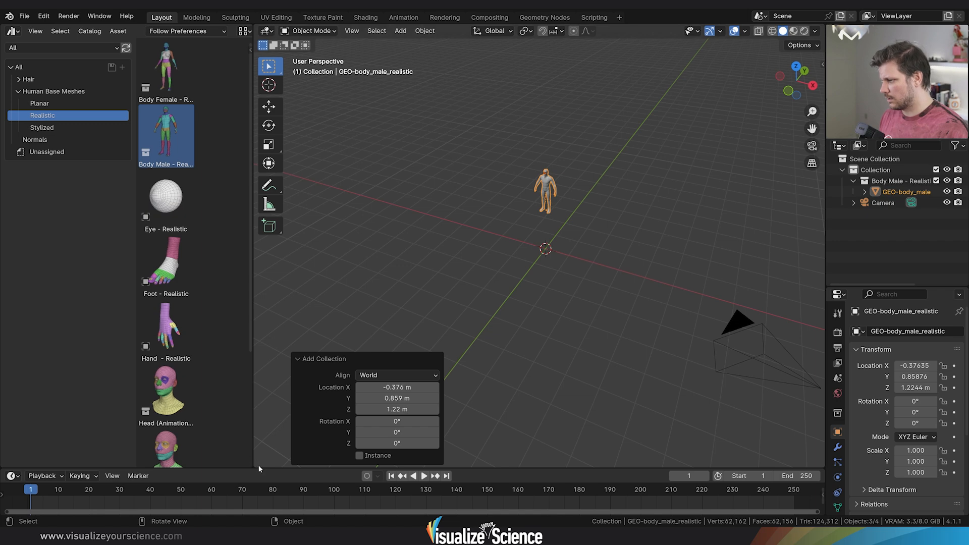
# Close the Asset Browser area and snap the male body to the 3D cursor at the world origin
pyautogui.moveTo(242, 463); pyautogui.dragTo(216, 463)
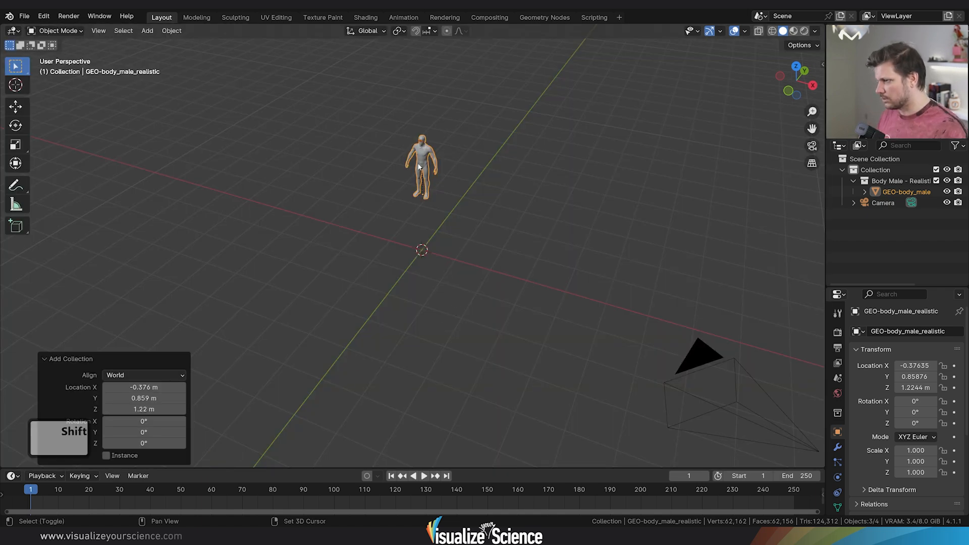
pyautogui.hotkey('shift', 's')
pyautogui.click(413, 101)
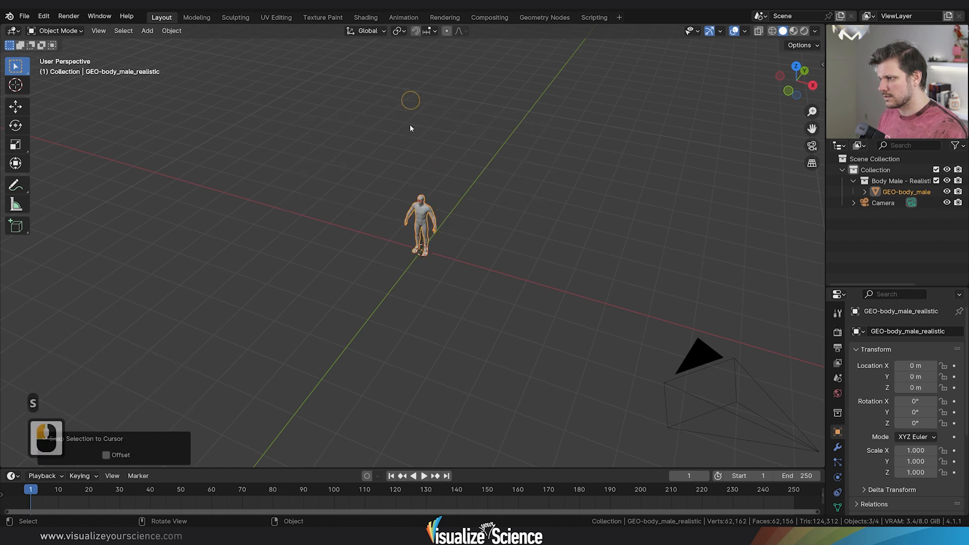
# Delete both eye objects parented to the male body
pyautogui.press('KP_Decimal')
pyautogui.moveTo(434, 241); pyautogui.dragTo(431, 173, button='middle')
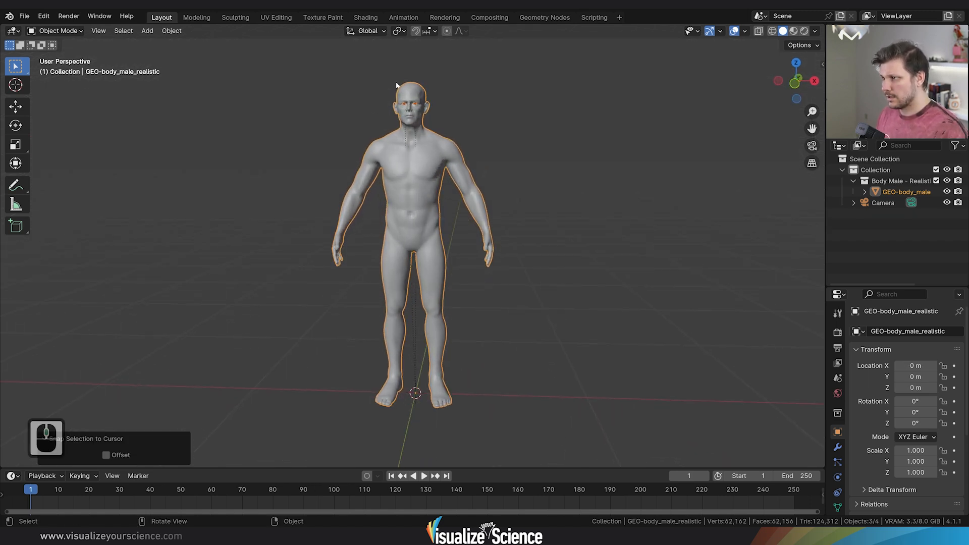
pyautogui.moveTo(395, 108); pyautogui.dragTo(415, 116, button='middle')
pyautogui.scroll(6, 436, 79)
pyautogui.keyDown('shift'); pyautogui.moveTo(435, 79); pyautogui.dragTo(453, 365, button='middle'); pyautogui.keyUp('shift')
pyautogui.scroll(-7, 471, 152)
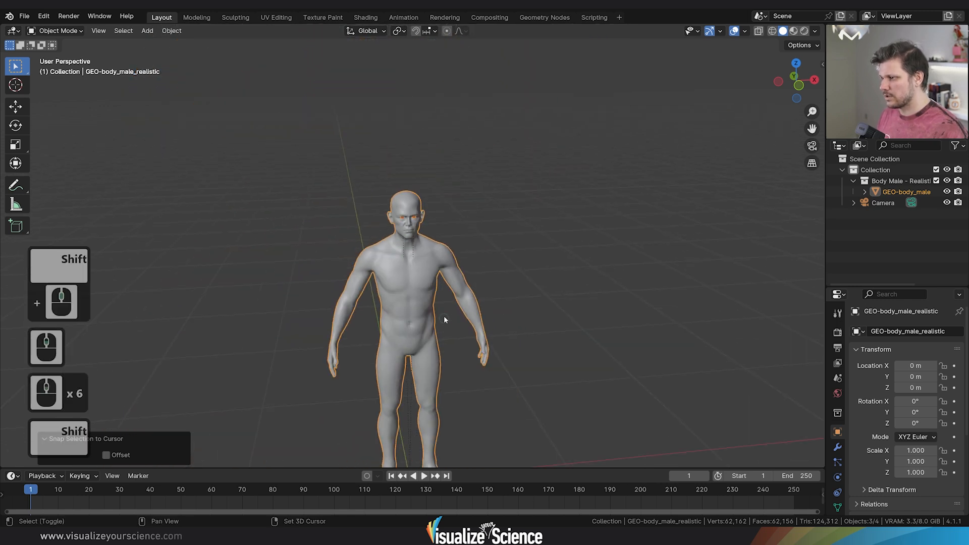
pyautogui.keyDown('shift'); pyautogui.moveTo(443, 316); pyautogui.dragTo(444, 218, button='middle'); pyautogui.keyUp('shift')
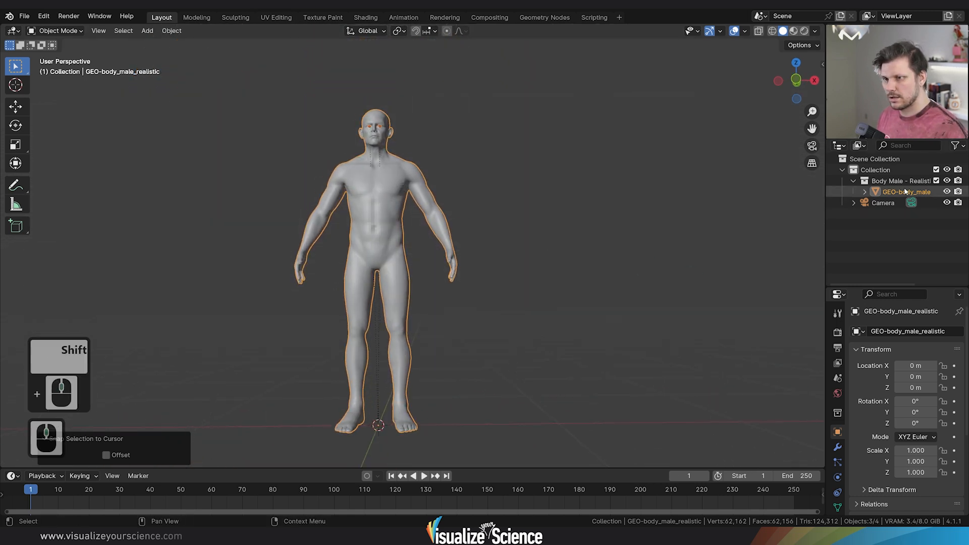
pyautogui.click(865, 191)
pyautogui.click(912, 236)
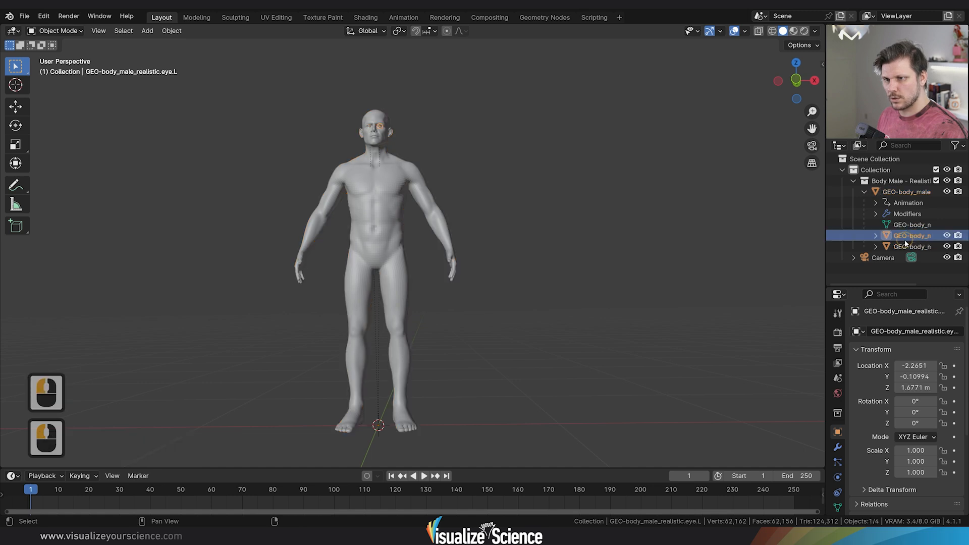
pyautogui.keyDown('shift'); pyautogui.click(912, 247); pyautogui.keyUp('shift')
pyautogui.press('Delete')
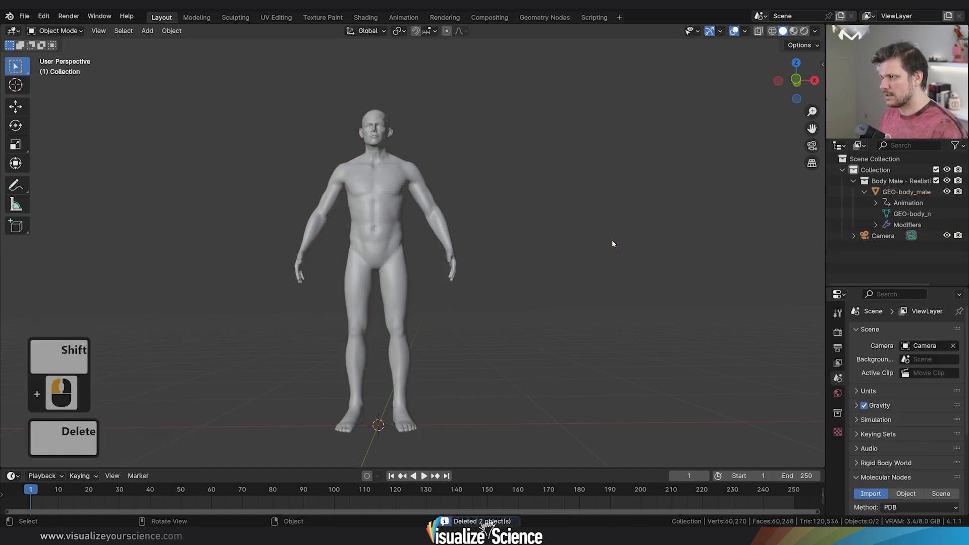
# Apply Shade Smooth to the male body
pyautogui.moveTo(540, 223); pyautogui.dragTo(480, 212, button='middle')
pyautogui.click(395, 183)
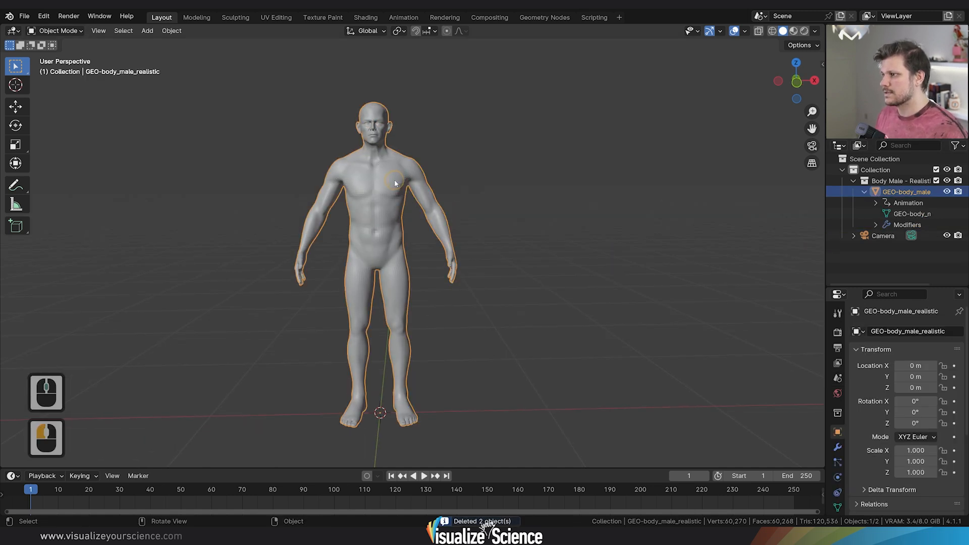
pyautogui.rightClick(395, 182)
pyautogui.click(361, 177)
pyautogui.moveTo(439, 198); pyautogui.dragTo(436, 217, button='middle')
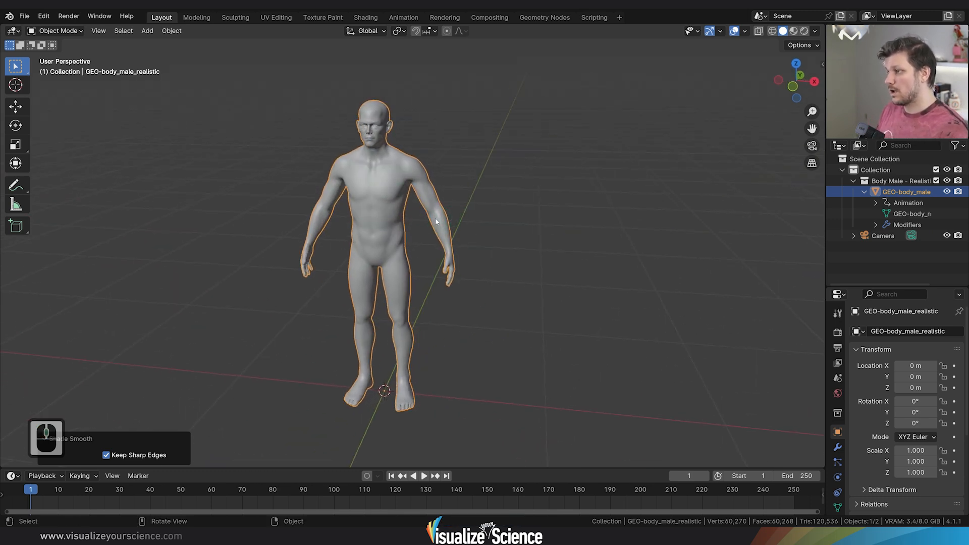
# Import the Free_Brain model into the scene
pyautogui.click(24, 16)
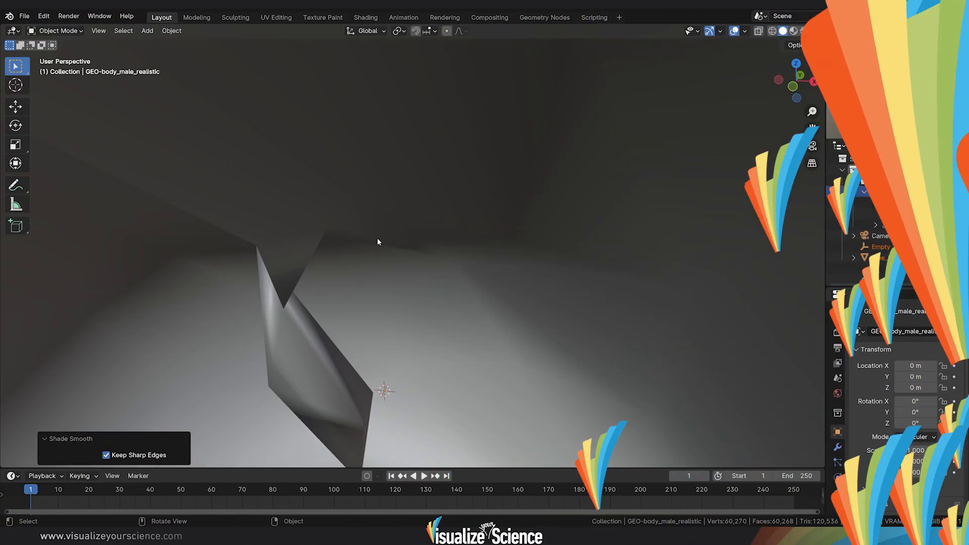
pyautogui.scroll(-15, 378, 242)
pyautogui.scroll(4, 394, 250)
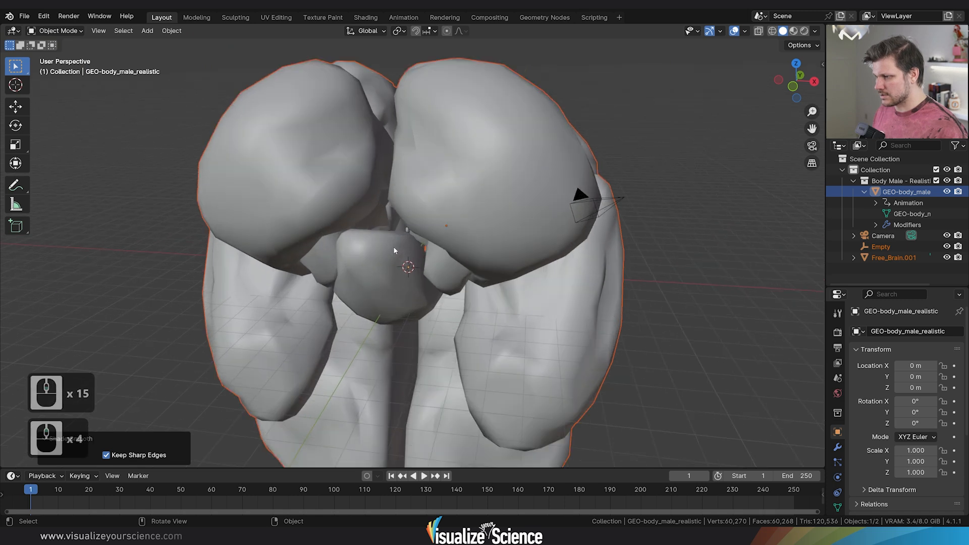
pyautogui.scroll(-3, 395, 250)
pyautogui.moveTo(394, 250); pyautogui.dragTo(404, 230, button='middle')
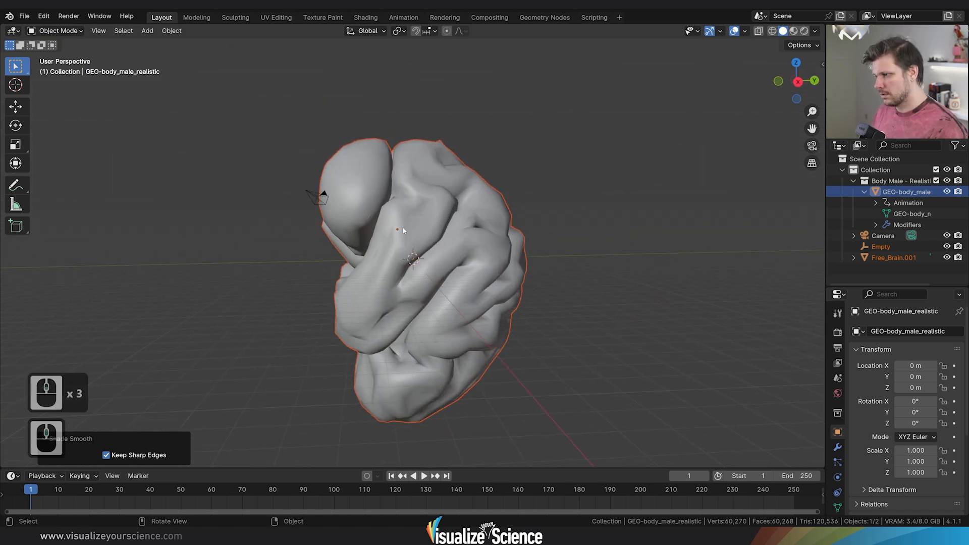
# Scale the imported brain down to about 0.019 of its size
pyautogui.press('s')
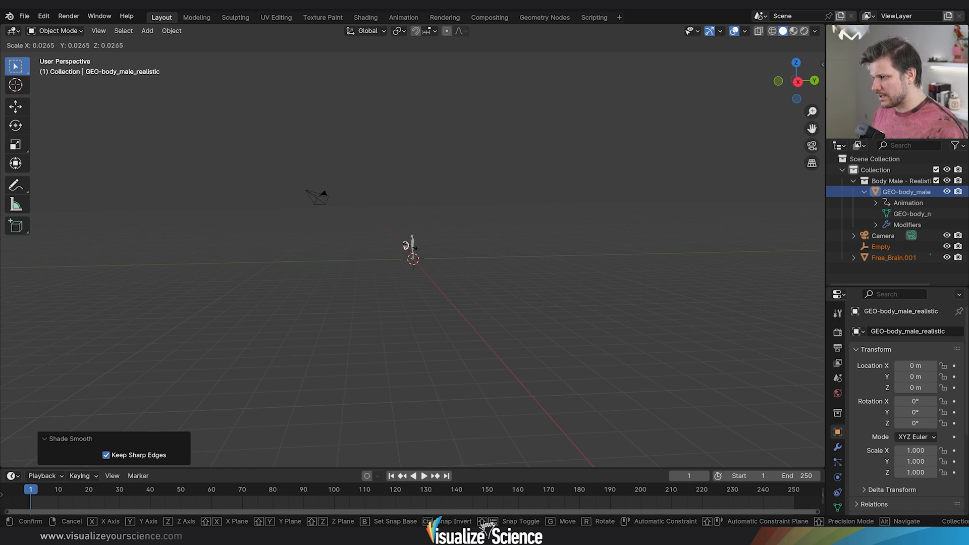
pyautogui.click(410, 239)
pyautogui.press('KP_Decimal')
pyautogui.scroll(-4, 404, 242)
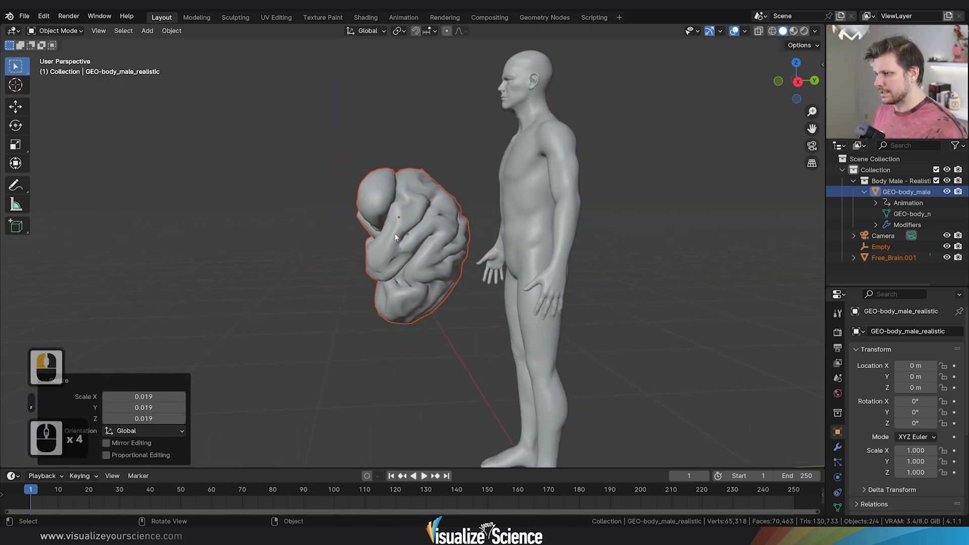
pyautogui.moveTo(404, 243)
pyautogui.mouseDown(button='middle')
pyautogui.moveTo(493, 223)
pyautogui.moveTo(489, 234)
pyautogui.moveTo(401, 247)
pyautogui.mouseUp(button='middle')
pyautogui.scroll(-4, 489, 234)
# Shrink the brain further, then enlarge it by about 1.25 to roughly match the size of the body's head
pyautogui.press('s')
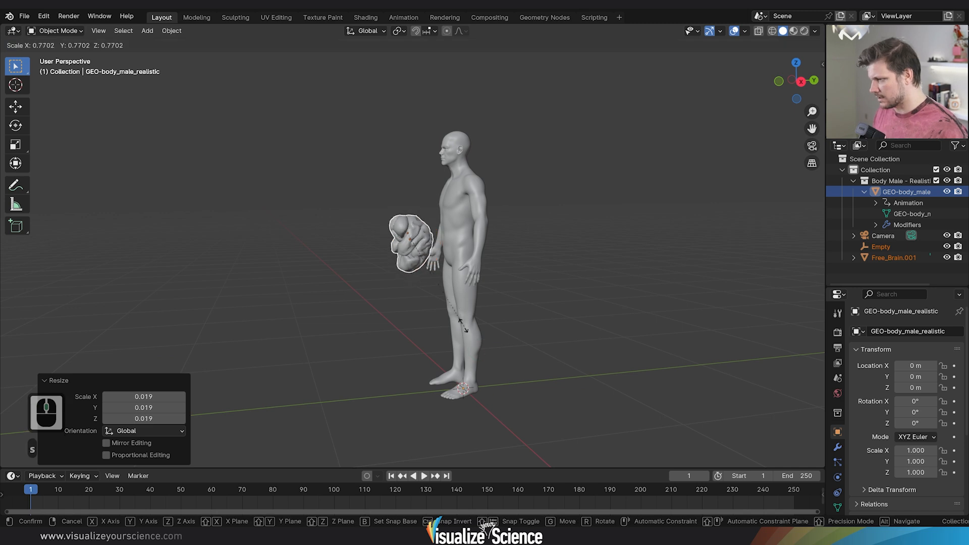
pyautogui.click(430, 281)
pyautogui.moveTo(430, 281); pyautogui.dragTo(413, 255, button='middle')
pyautogui.press('s')
pyautogui.click(506, 265)
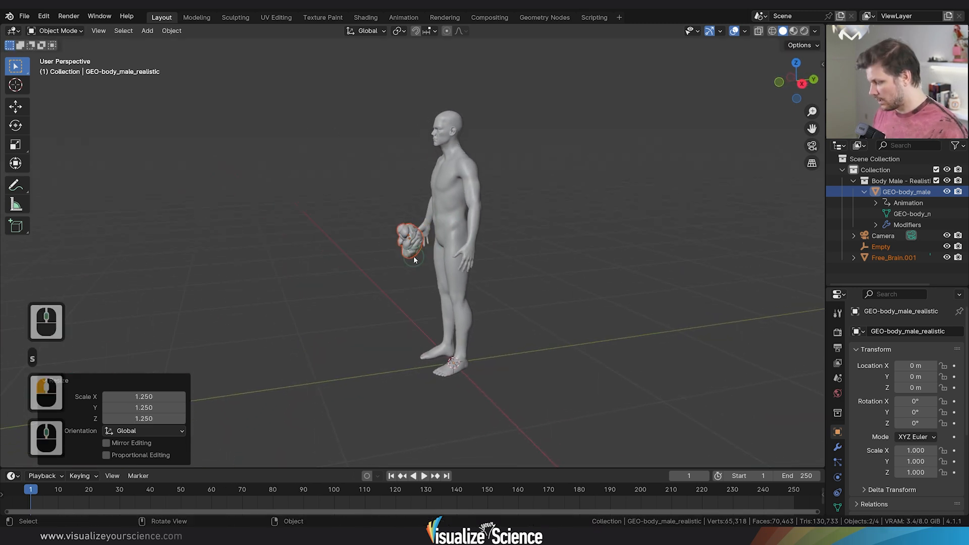
# Rotate the brain 90° about the global X axis and 180° about the global Z axis
pyautogui.press('r')
pyautogui.press('x')
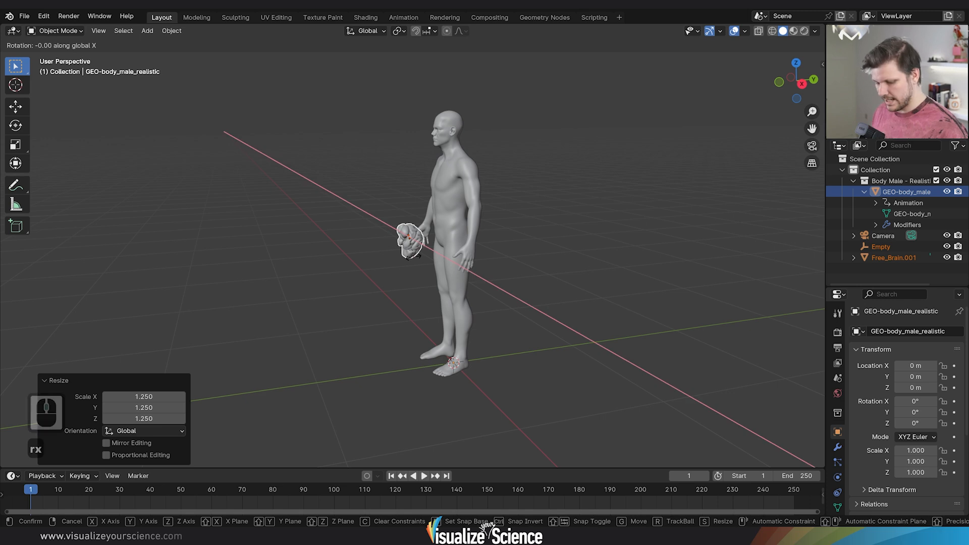
pyautogui.press('9')
pyautogui.press('0')
pyautogui.press('Return')
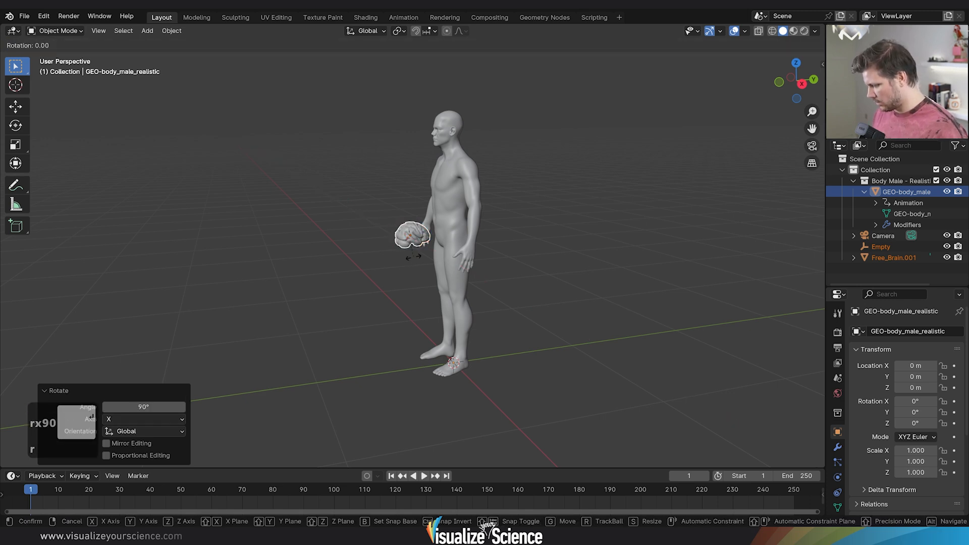
pyautogui.press('z')
pyautogui.press('1')
pyautogui.press('8')
pyautogui.press('0')
pyautogui.press('Return')
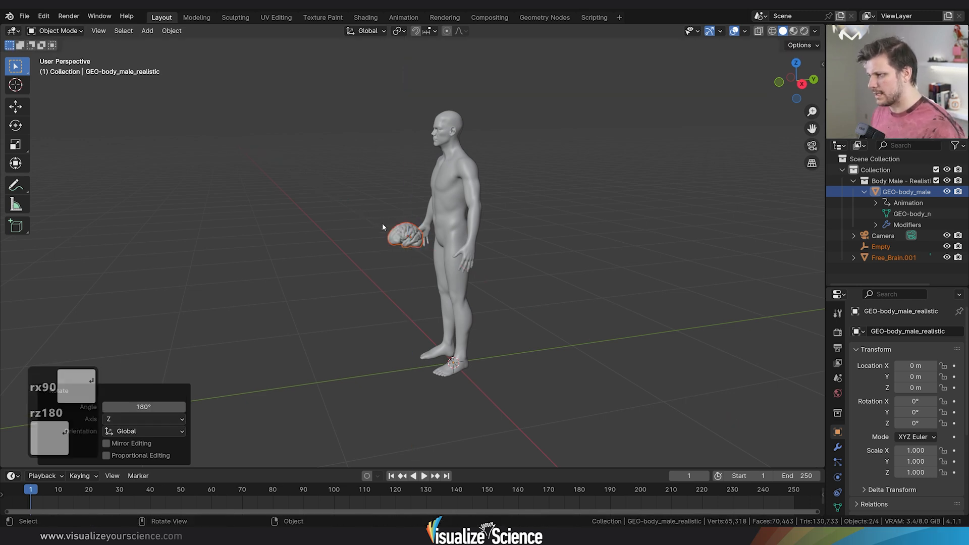
# Move the brain into the head, about 0.59 m in Y and 0.57 m in Z from the side, and about -0.91 m in X from the front
pyautogui.press('3')
pyautogui.press('g')
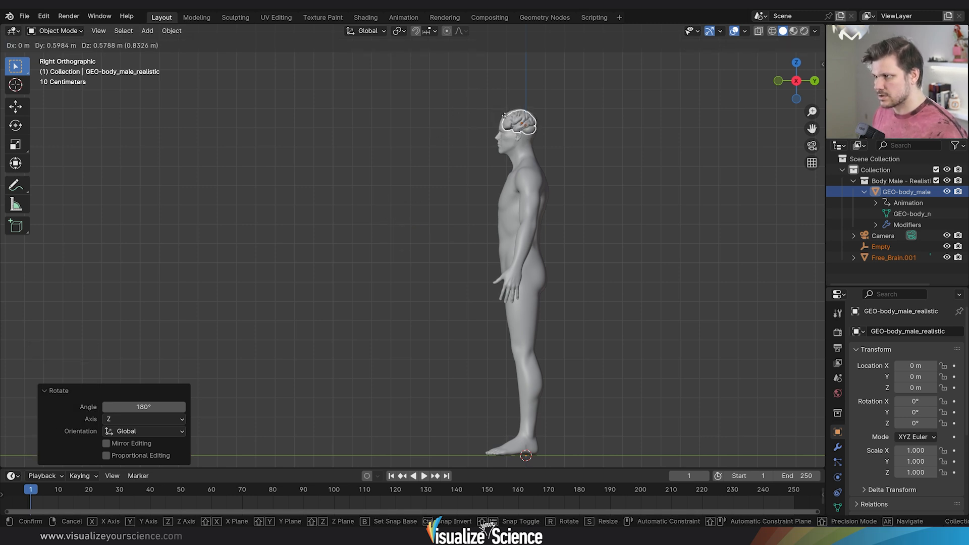
pyautogui.click(504, 116)
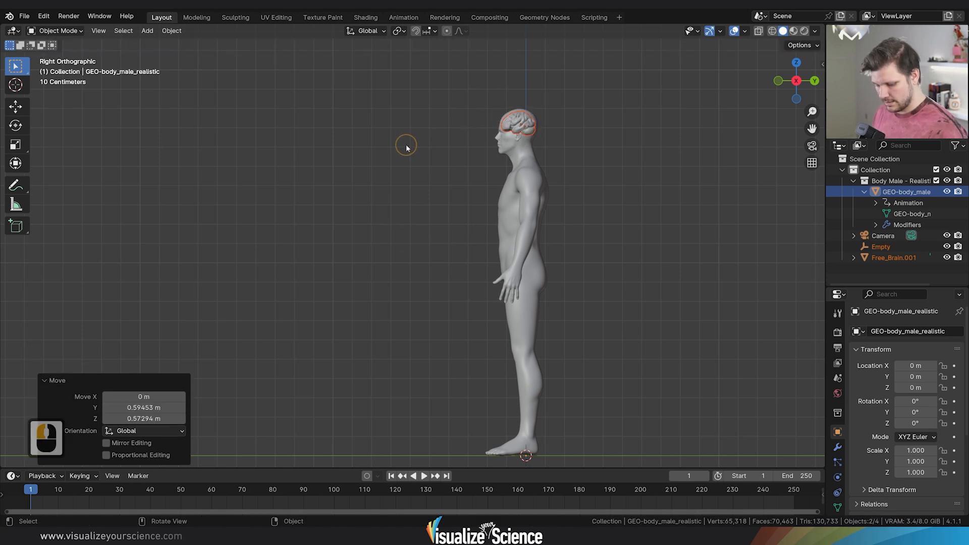
pyautogui.press('KP_1')
pyautogui.press('g')
pyautogui.click(315, 144)
# Fine-tune the brain's position inside the skull from the front and side views, and scale it by about 0.962
pyautogui.press('KP_Decimal')
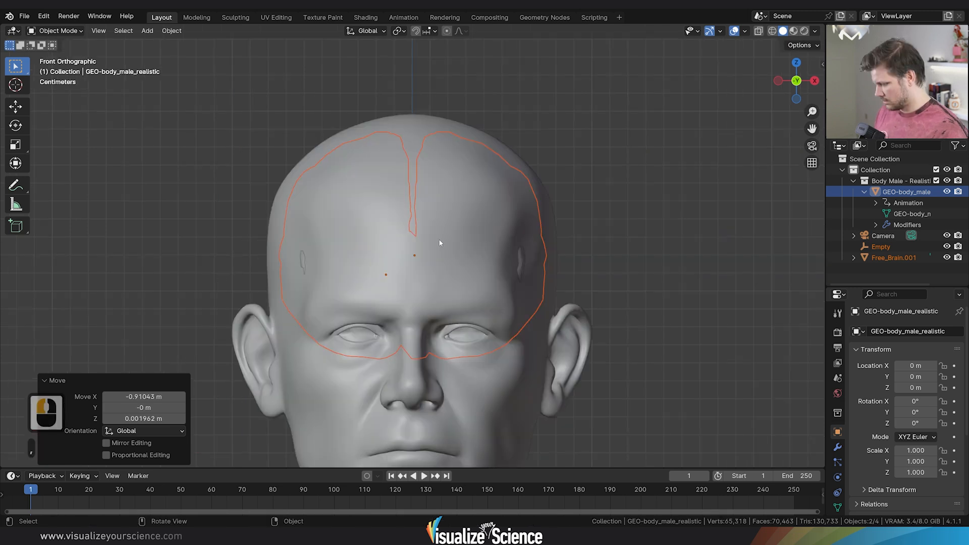
pyautogui.press('g')
pyautogui.click(438, 240)
pyautogui.press('KP_3')
pyautogui.press('g')
pyautogui.click(439, 240)
pyautogui.moveTo(454, 245); pyautogui.dragTo(577, 255, button='middle')
pyautogui.press('s')
pyautogui.click(571, 256)
pyautogui.moveTo(399, 255); pyautogui.dragTo(447, 279, button='middle')
pyautogui.scroll(-15, 455, 278)
pyautogui.moveTo(540, 279); pyautogui.dragTo(476, 264, button='middle')
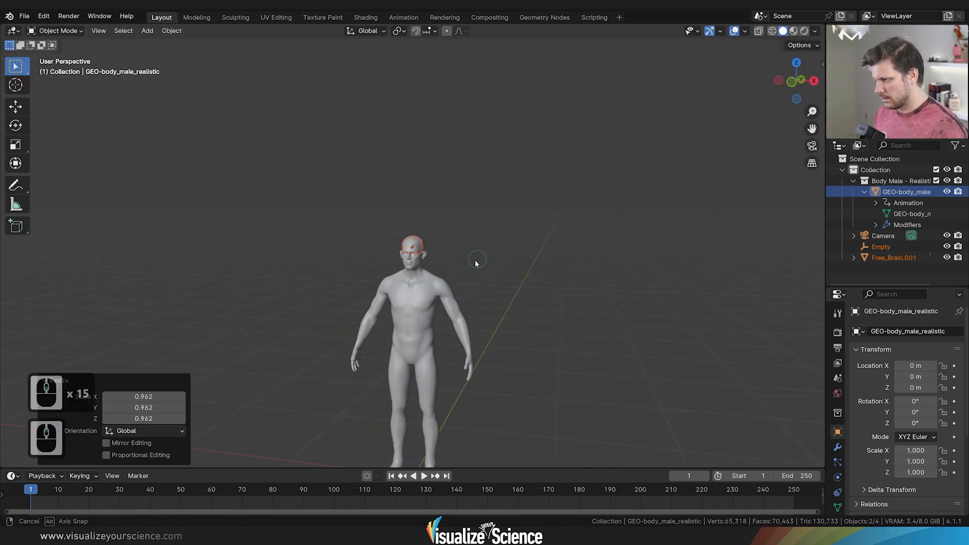
# Select the male body and create a new material for it in the Shading workspace
pyautogui.click(532, 322)
pyautogui.scroll(-3, 540, 321)
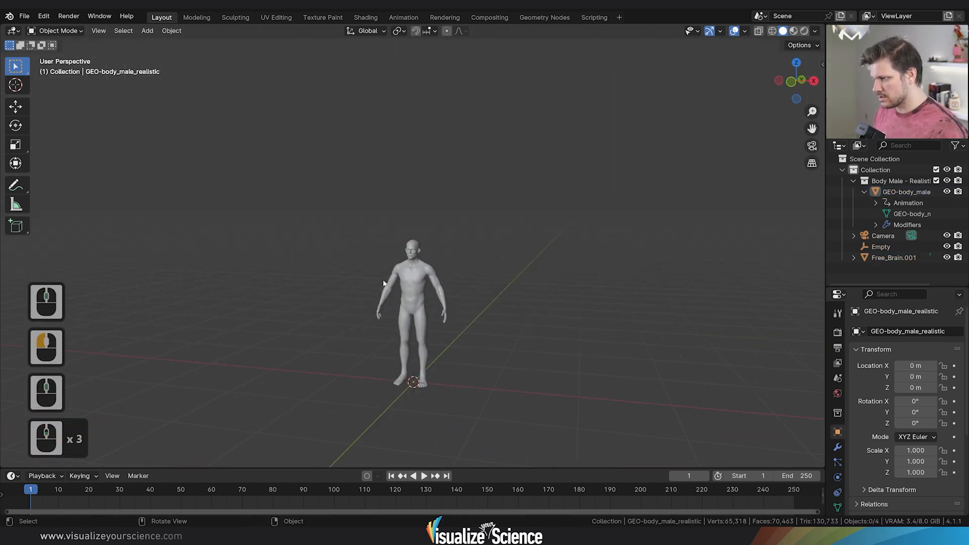
pyautogui.click(410, 279)
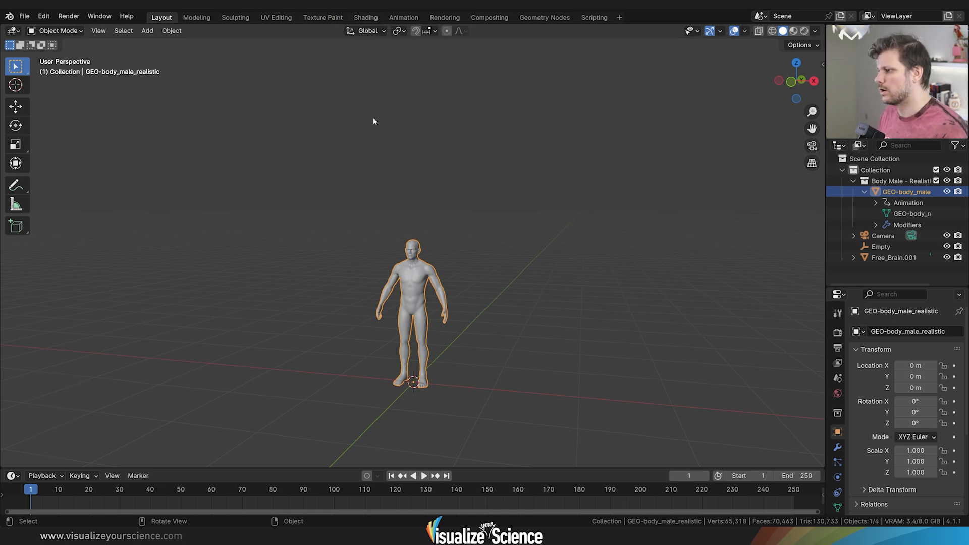
pyautogui.click(364, 17)
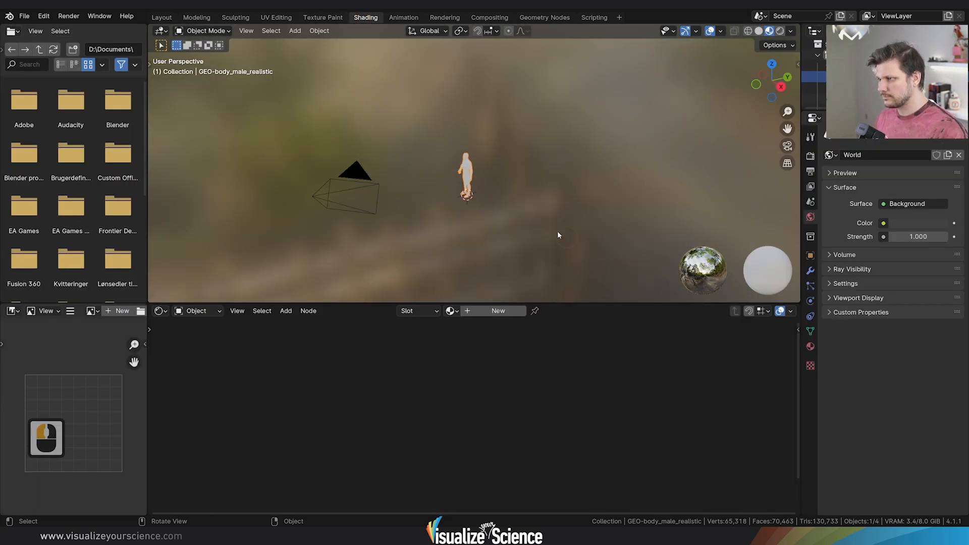
pyautogui.click(491, 313)
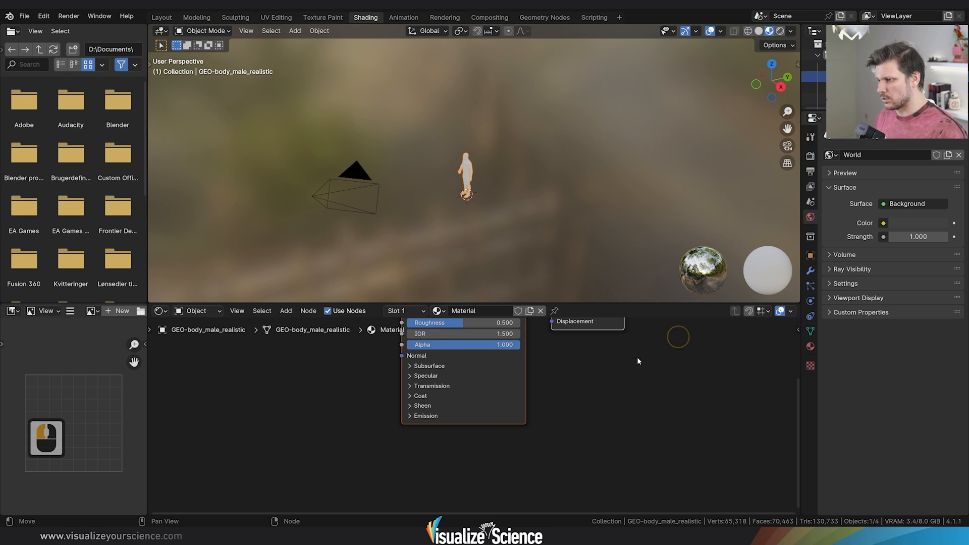
# Rename the body's new material as "Medical fresnel"
pyautogui.doubleClick(474, 312)
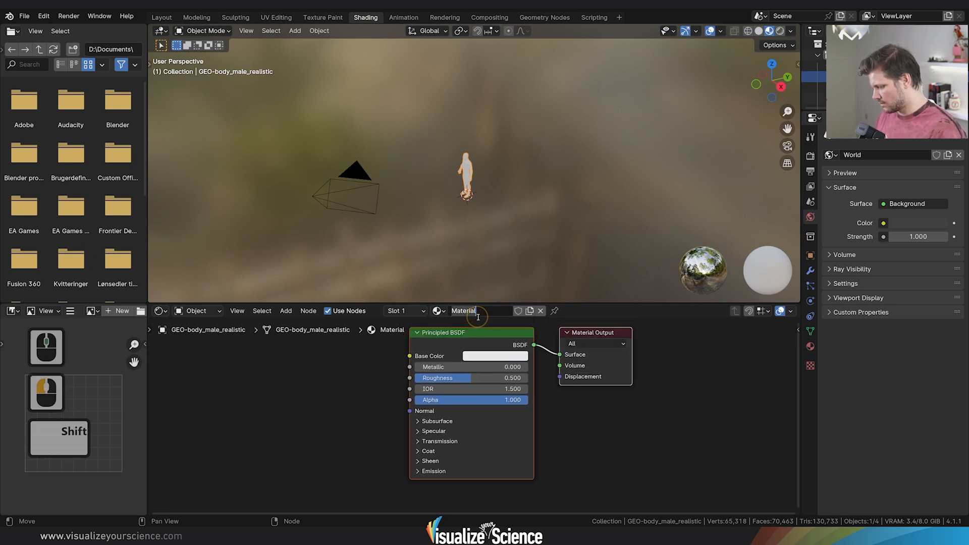
pyautogui.write('Meical fresnel')
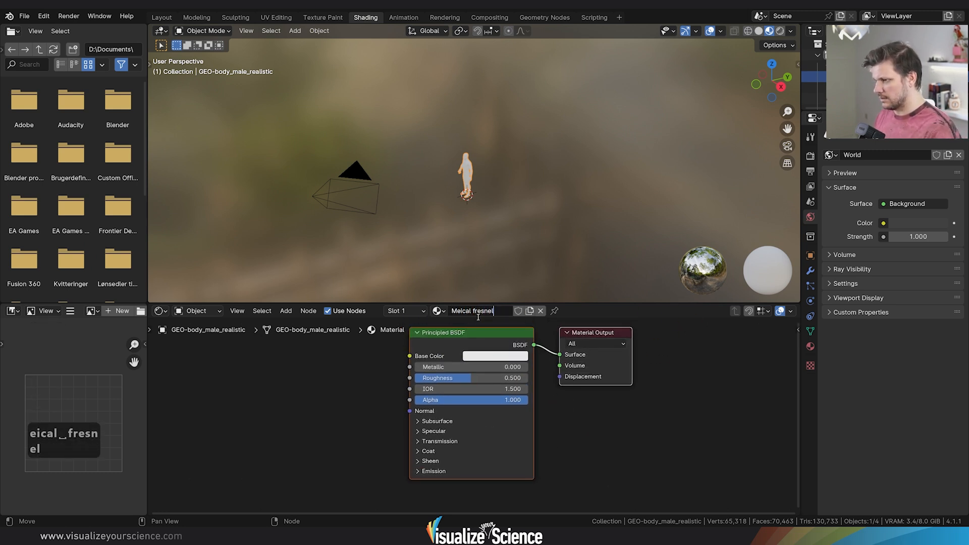
pyautogui.press('Return')
pyautogui.doubleClick(460, 311)
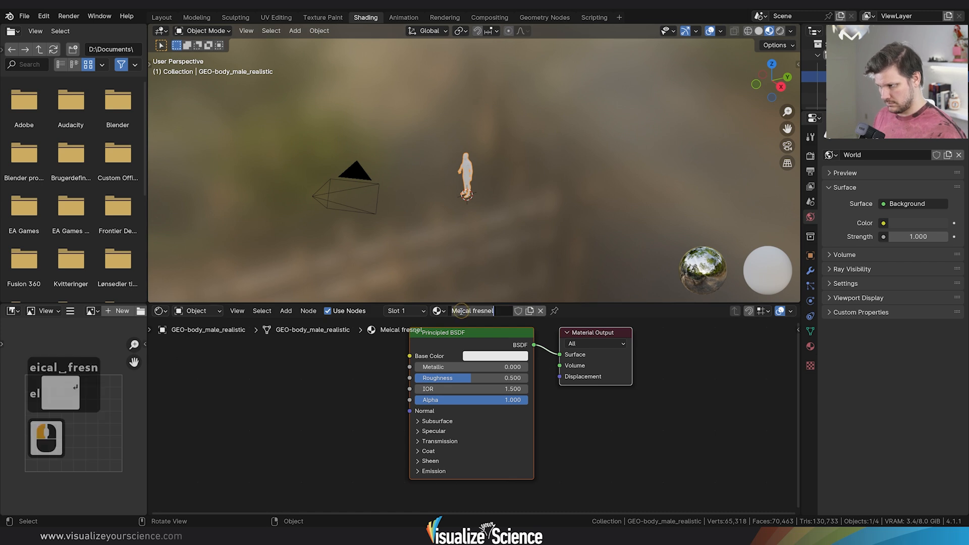
pyautogui.write('d')
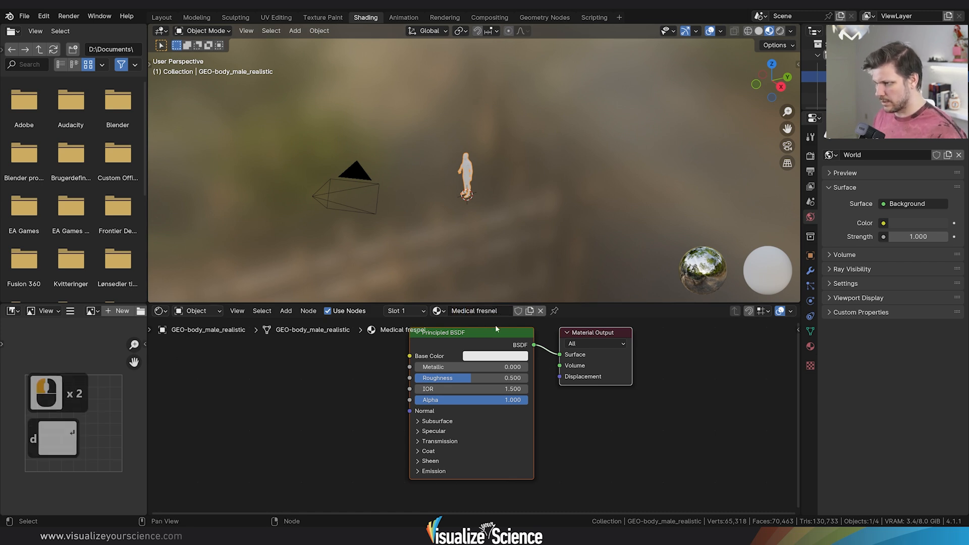
pyautogui.press('Return')
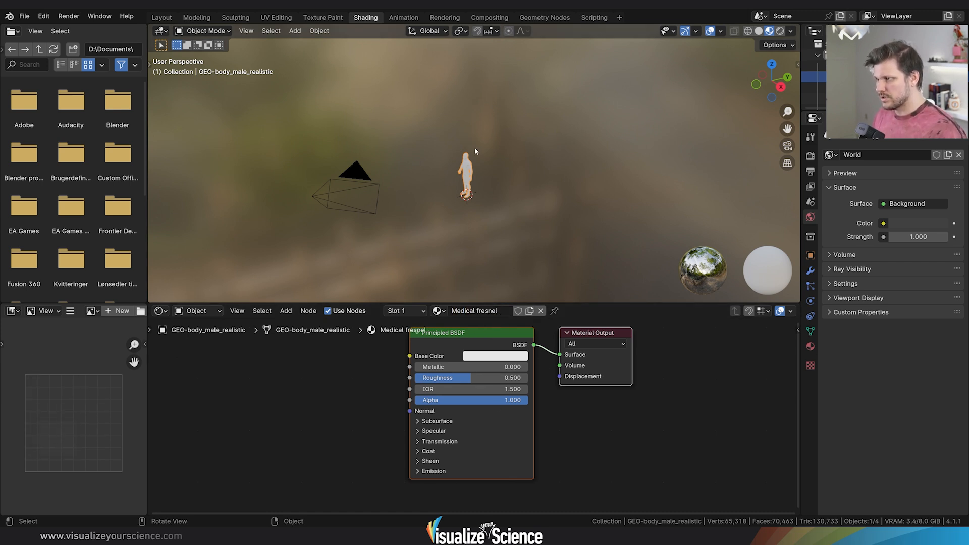
# Delete the Principled BSDF node from the Medical fresnel material
pyautogui.press('KP_Decimal')
pyautogui.scroll(-2, 476, 164)
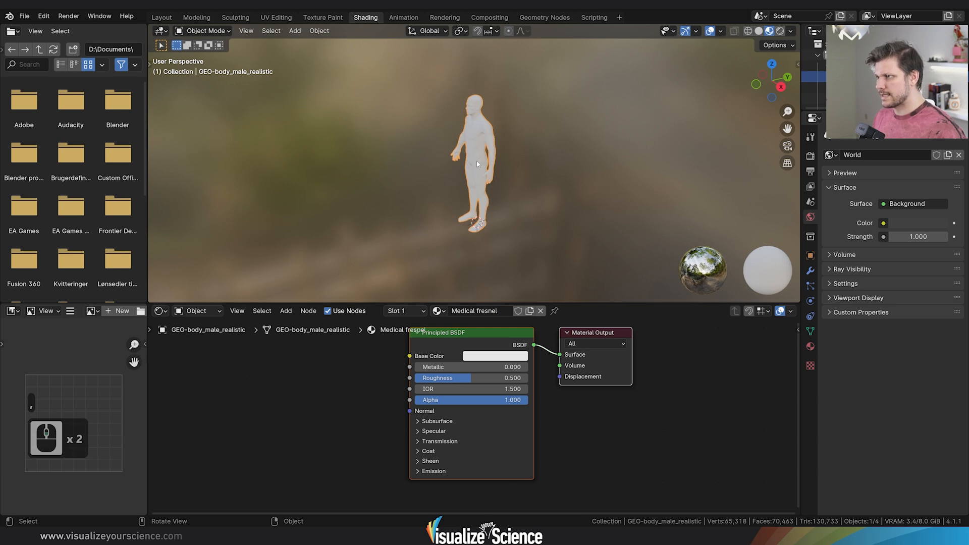
pyautogui.moveTo(476, 163); pyautogui.dragTo(530, 151, button='middle')
pyautogui.moveTo(470, 338); pyautogui.dragTo(469, 349, button='middle')
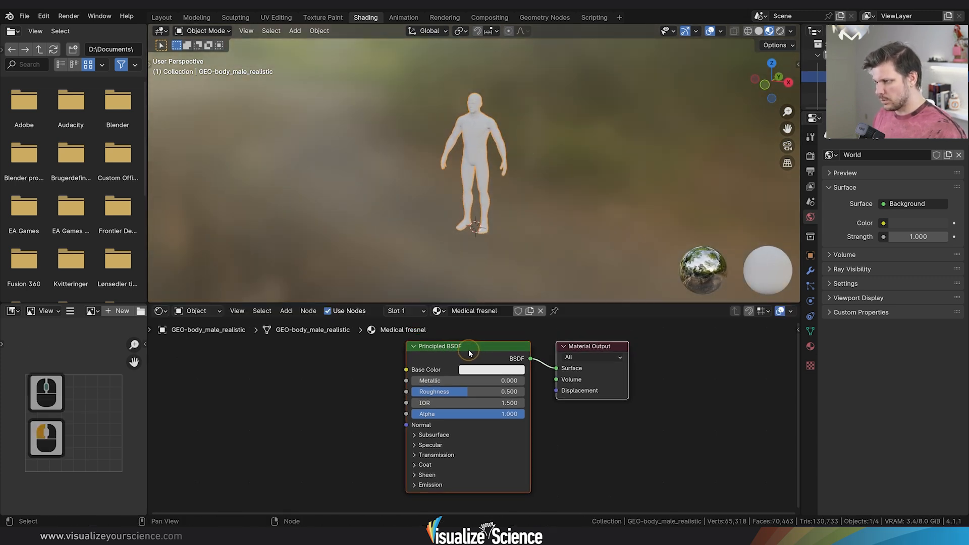
pyautogui.click(468, 350)
pyautogui.press('x')
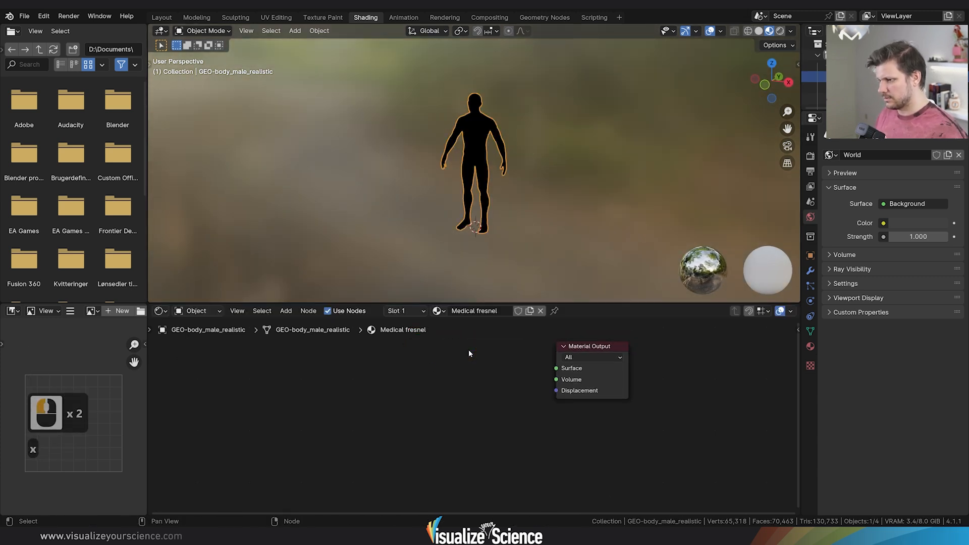
# Add a Layer Weight node and connect its Fresnel output to the Material Output's Surface input
pyautogui.click(413, 376)
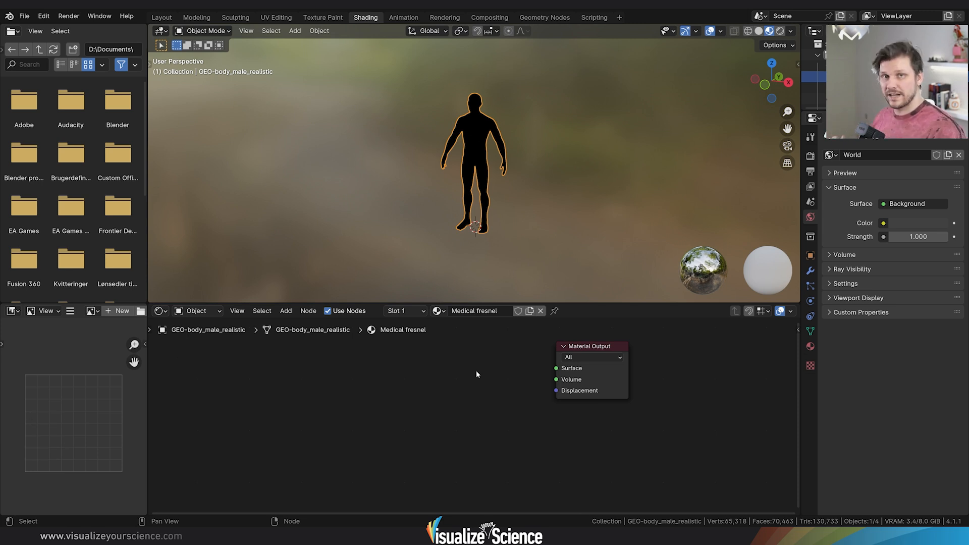
pyautogui.hotkey('shift', 'a')
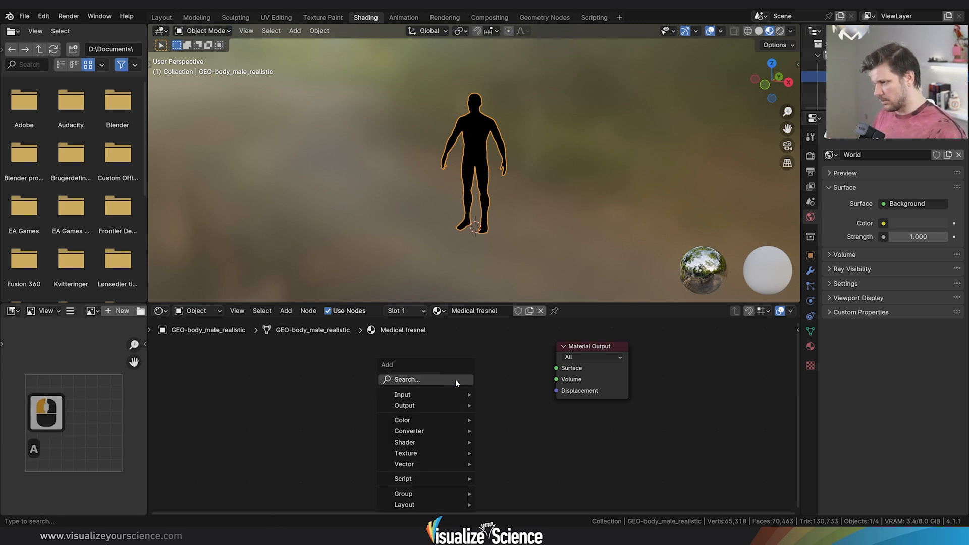
pyautogui.write('laye')
pyautogui.press('Return')
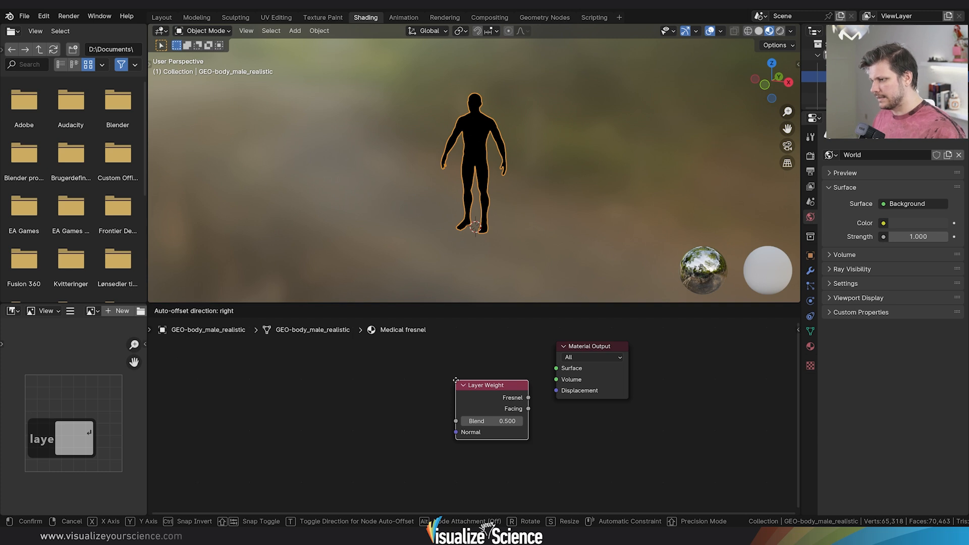
pyautogui.click(402, 382)
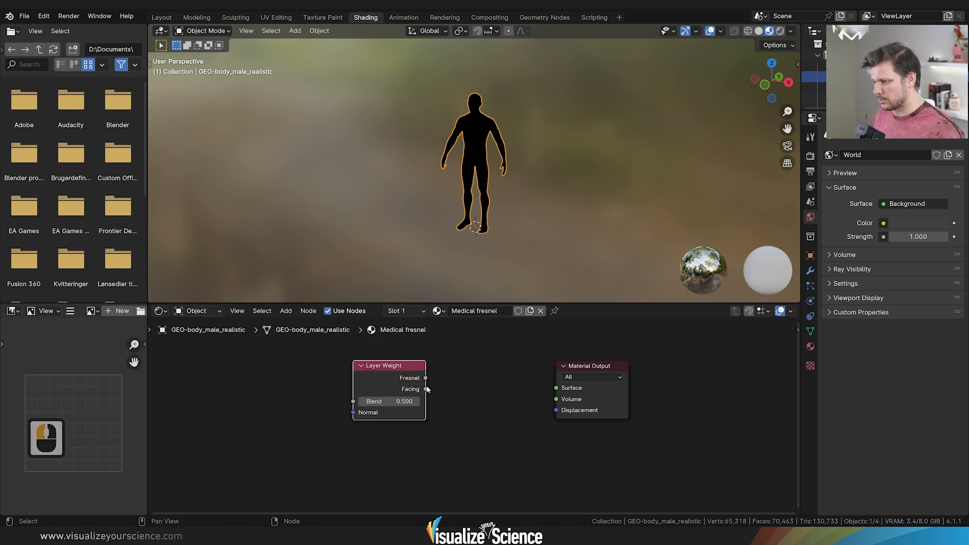
pyautogui.keyDown('ctrl'); pyautogui.keyDown('shift'); pyautogui.click(383, 371); pyautogui.keyUp('shift'); pyautogui.keyUp('ctrl')
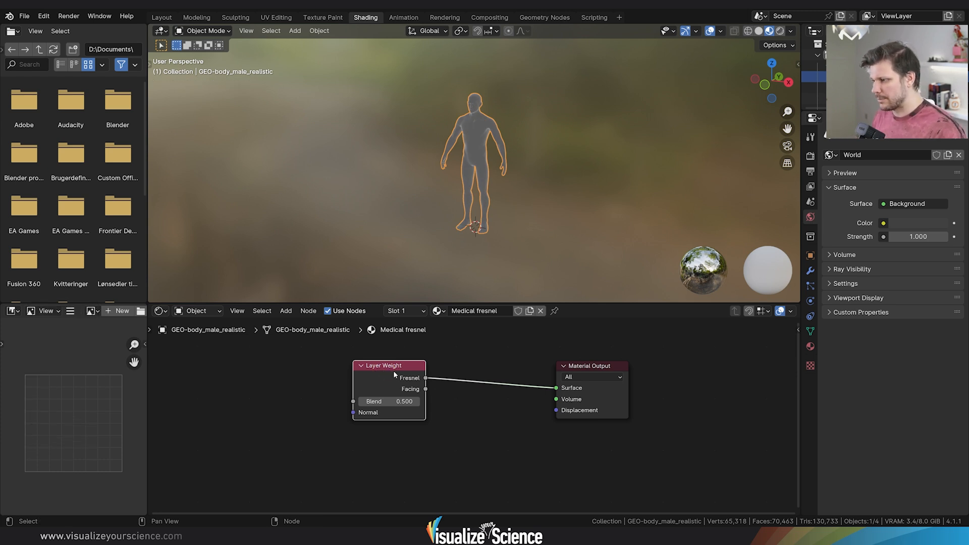
# Set the Layer Weight node's Blend to 0.310
pyautogui.scroll(5, 482, 161)
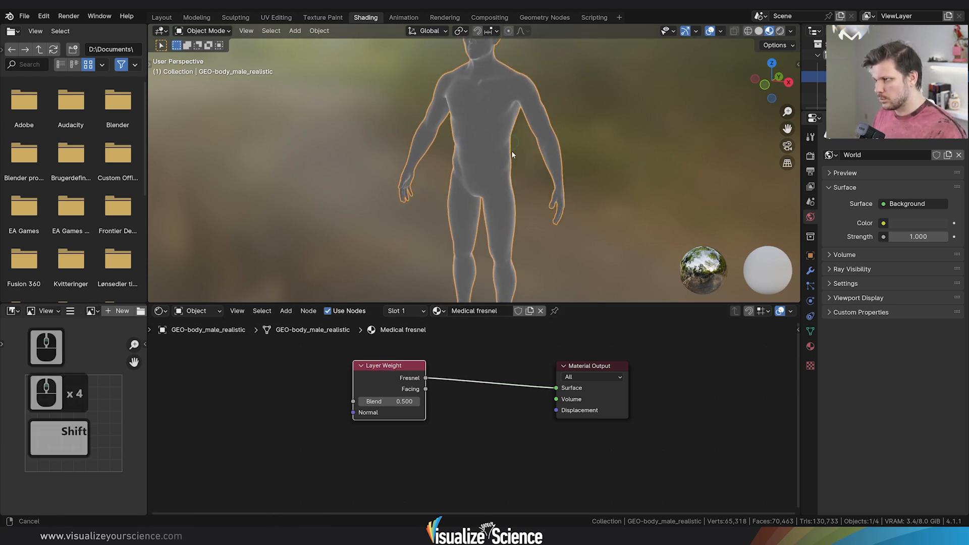
pyautogui.keyDown('shift'); pyautogui.moveTo(511, 151); pyautogui.dragTo(442, 281, button='middle'); pyautogui.keyUp('shift')
pyautogui.scroll(2, 491, 117)
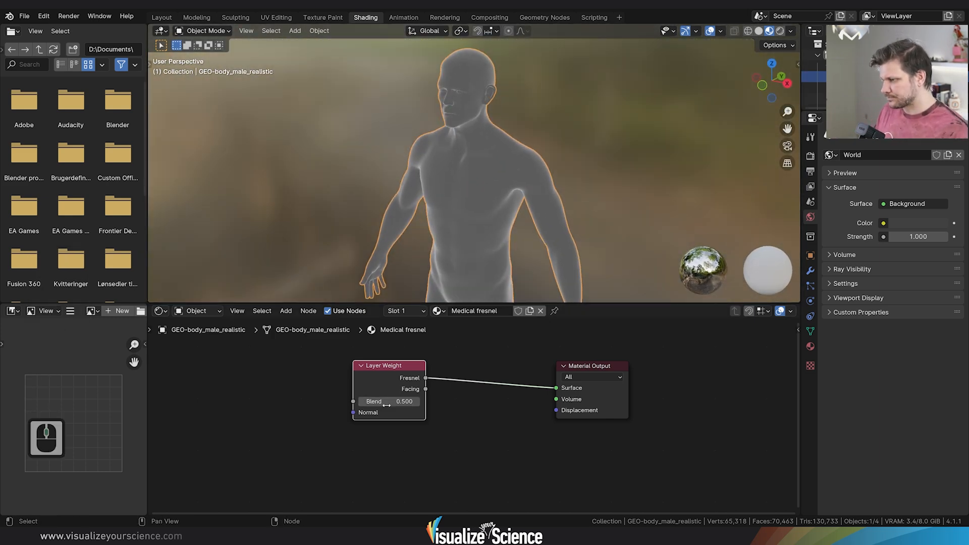
pyautogui.moveTo(386, 406)
pyautogui.mouseDown()
pyautogui.moveTo(361, 405)
pyautogui.moveTo(370, 406)
pyautogui.mouseUp()
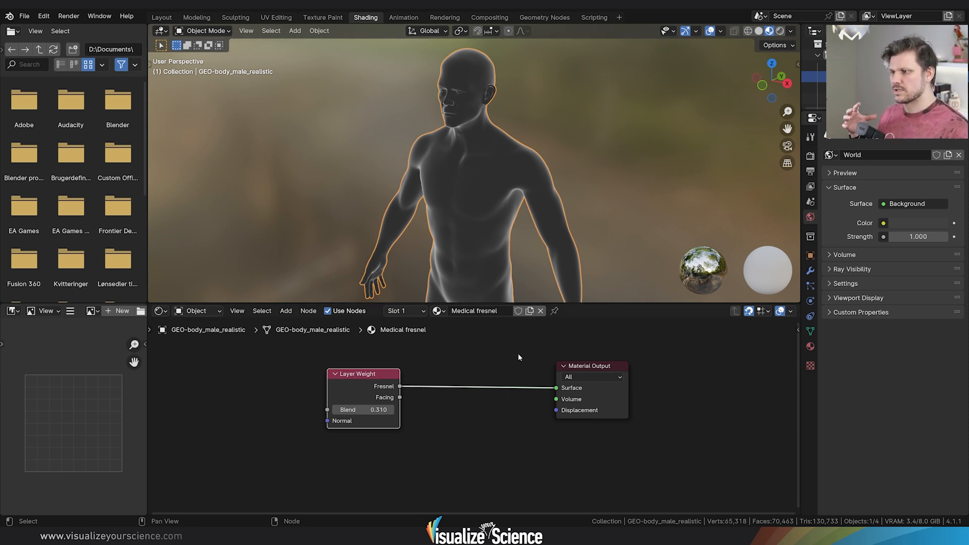
# Make room beside the Material Output and insert a Color Ramp node on the link from Layer Weight to Surface
pyautogui.moveTo(606, 364); pyautogui.dragTo(630, 367)
pyautogui.hotkey('shift', 'a')
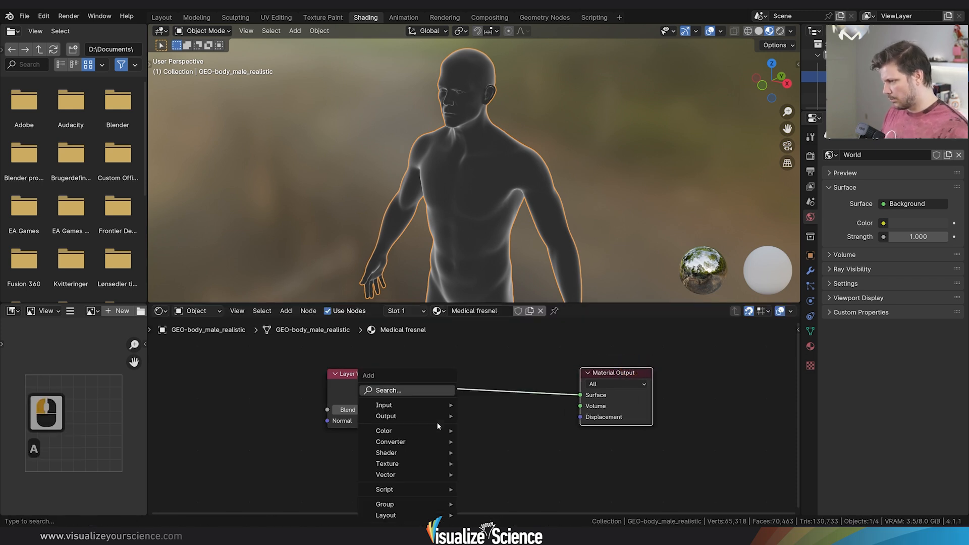
pyautogui.write('colo')
pyautogui.press('Down')
pyautogui.press('Return')
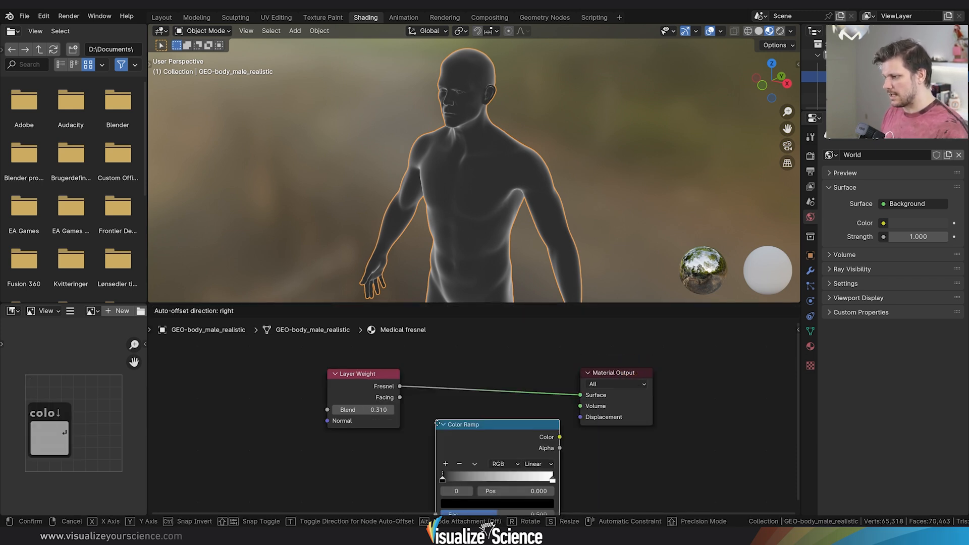
pyautogui.click(406, 375)
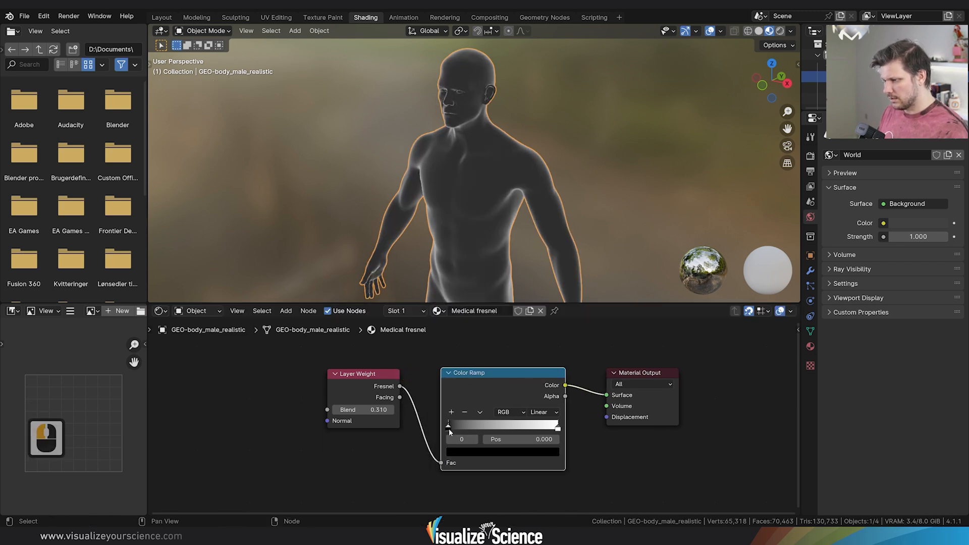
# Change the Color Ramp's black stop to a very dark blue with a value of about 0.009
pyautogui.click(449, 429)
pyautogui.click(475, 452)
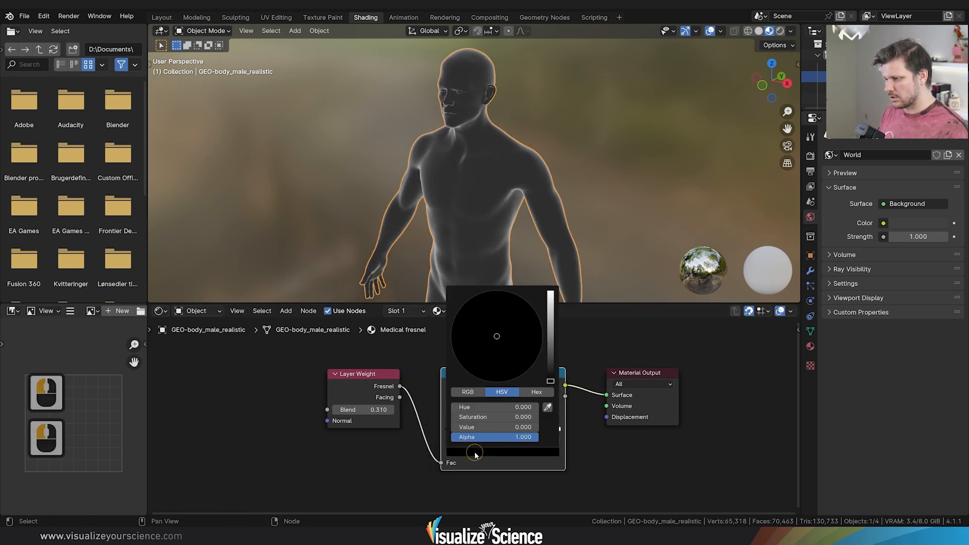
pyautogui.moveTo(550, 380); pyautogui.dragTo(550, 373)
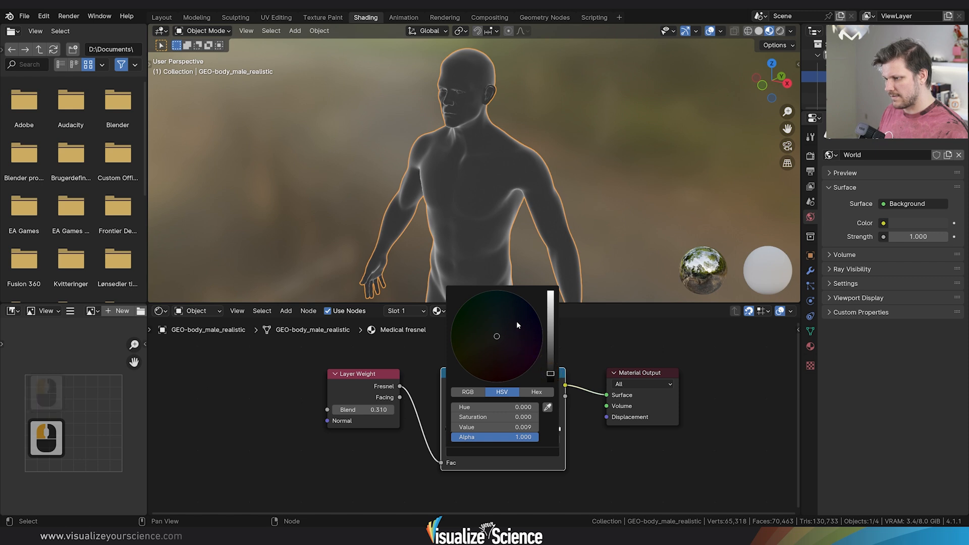
pyautogui.moveTo(517, 322); pyautogui.dragTo(533, 308)
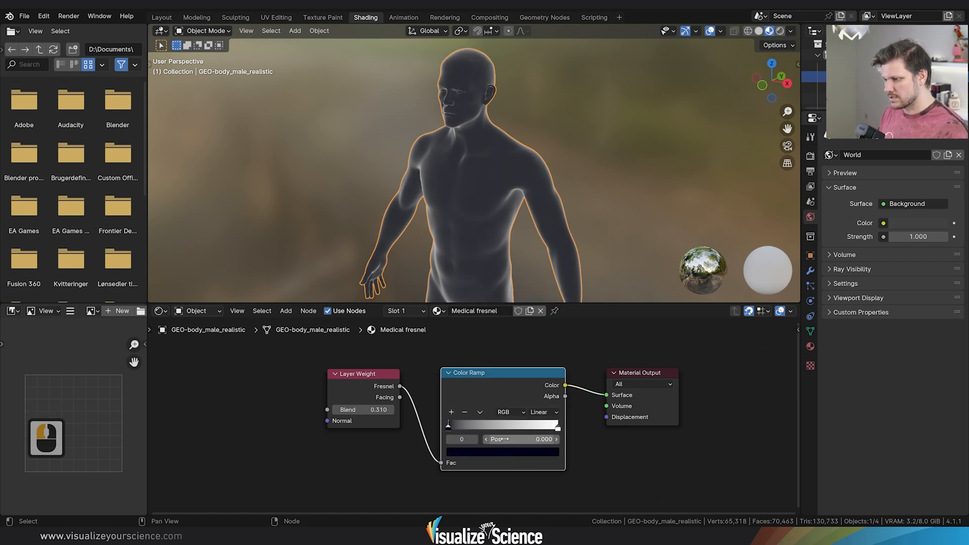
# Add a middle stop at 0.500 to the Color Ramp and color it bright blue with hue 0.592, saturation 0.981 and value 0.858
pyautogui.click(451, 412)
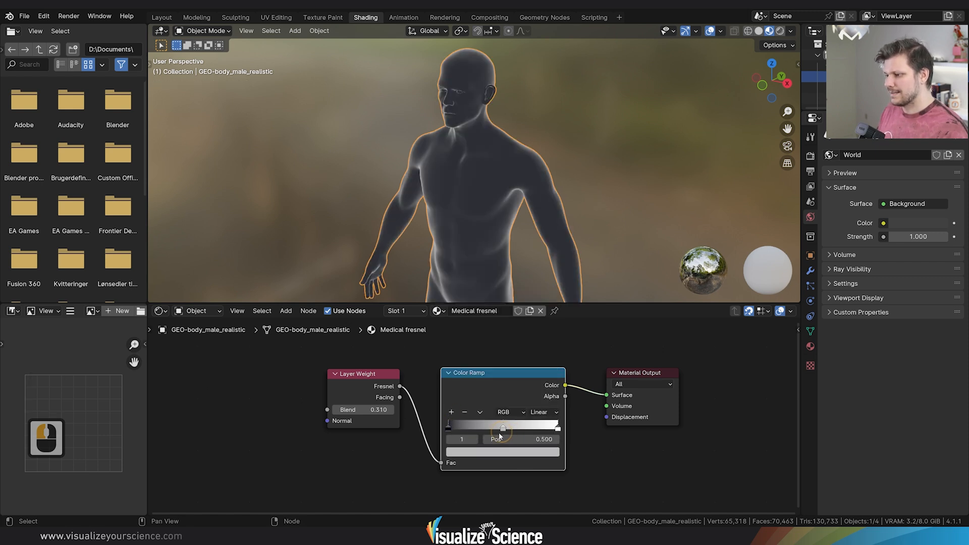
pyautogui.click(473, 457)
pyautogui.click(483, 452)
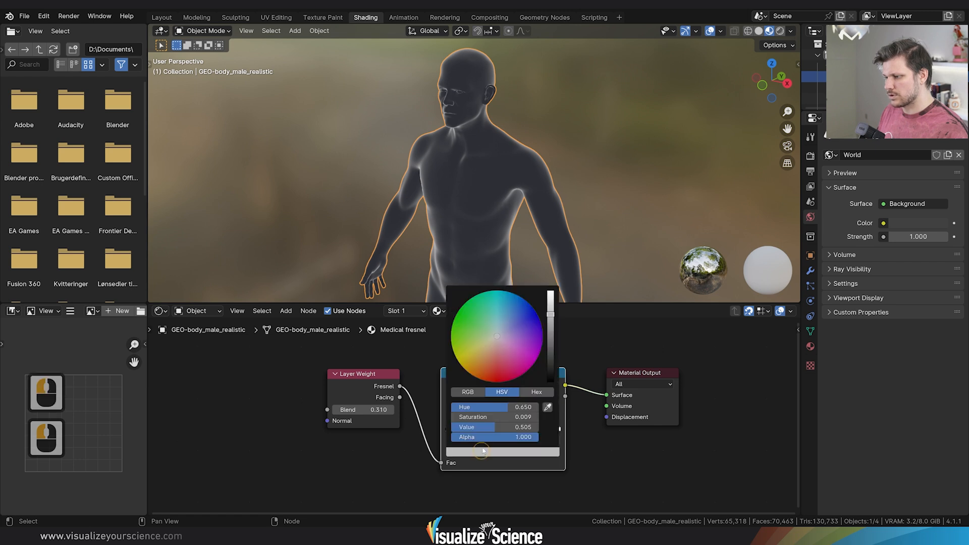
pyautogui.moveTo(502, 337); pyautogui.dragTo(505, 306)
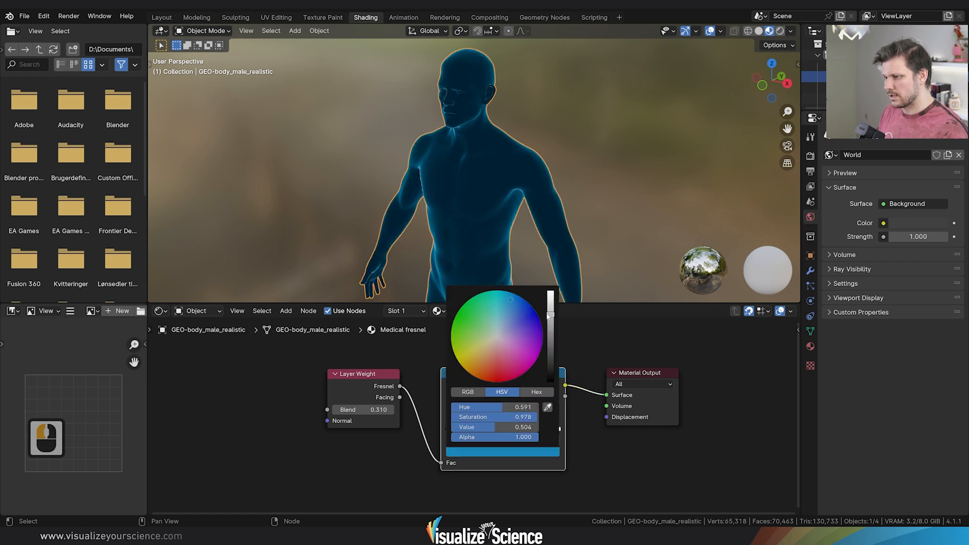
pyautogui.moveTo(551, 314); pyautogui.dragTo(550, 294)
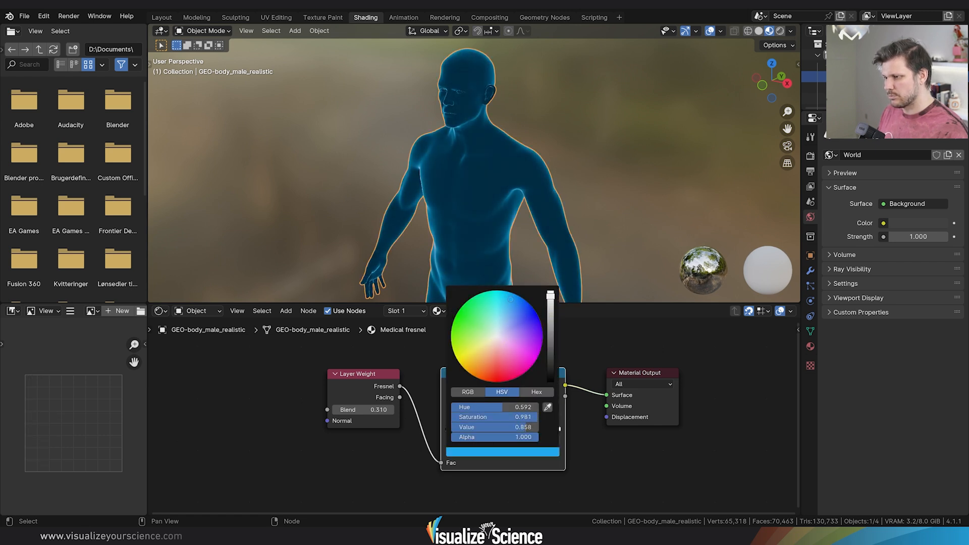
# Bunch the Color Ramp stops toward its dark end with the white stop at 0.281, and set the Layer Weight Blend to 0.340
pyautogui.click(543, 426)
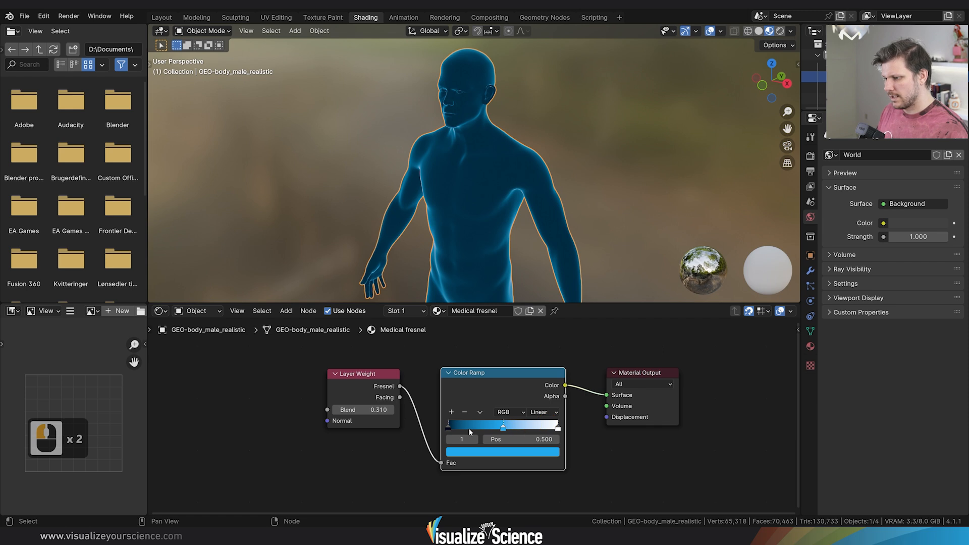
pyautogui.moveTo(448, 428); pyautogui.dragTo(475, 427)
pyautogui.moveTo(557, 428); pyautogui.dragTo(503, 426)
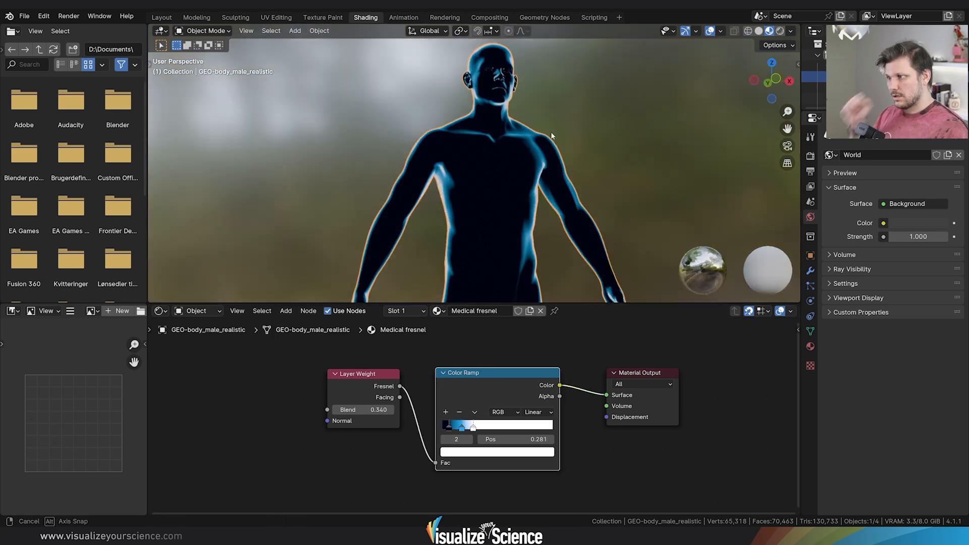
# Check the fresnel glow around the body, and hide the male body to expose the brain
pyautogui.moveTo(551, 131); pyautogui.dragTo(513, 150, button='middle')
pyautogui.scroll(-6, 513, 150)
pyautogui.scroll(2, 508, 194)
pyautogui.scroll(3, 500, 198)
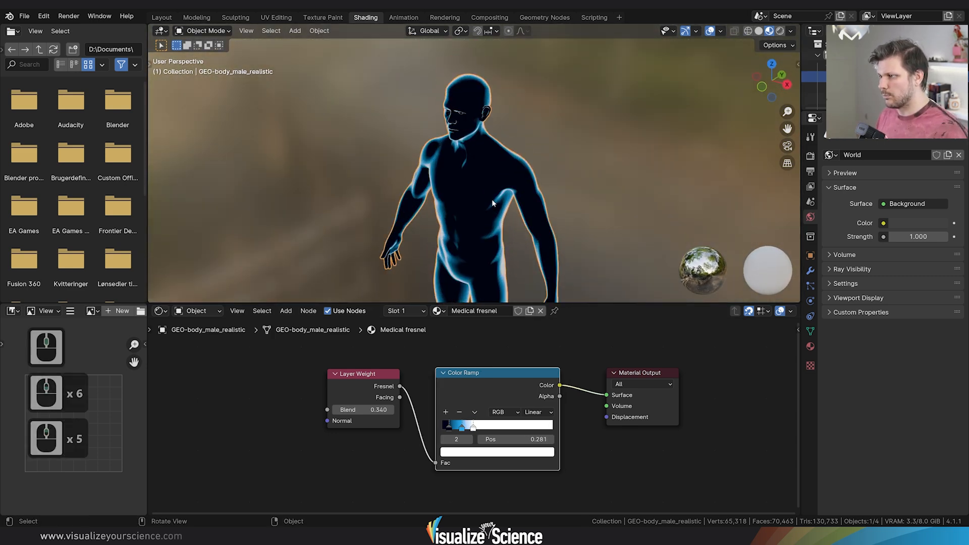
pyautogui.moveTo(491, 199); pyautogui.dragTo(468, 126, button='middle')
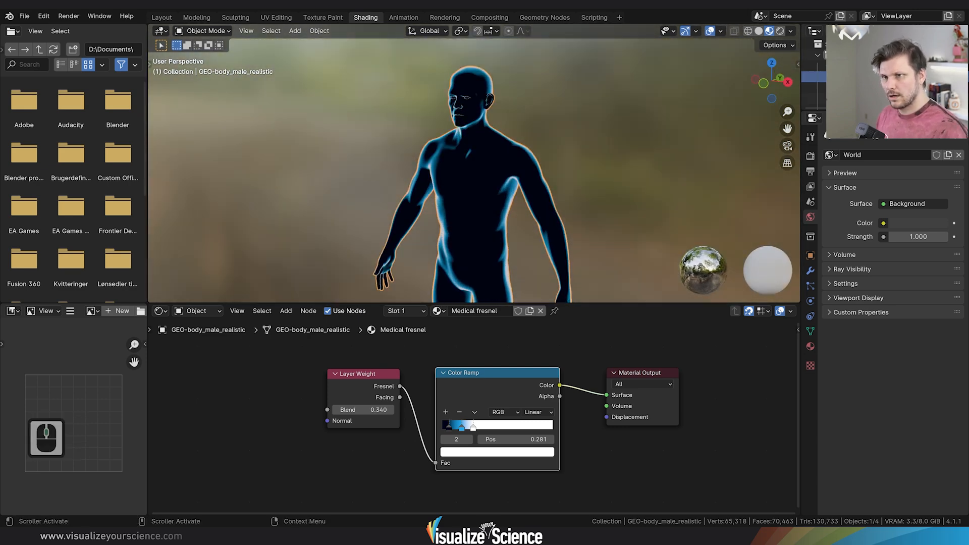
pyautogui.click(950, 76)
pyautogui.moveTo(477, 56); pyautogui.dragTo(415, 137, button='middle')
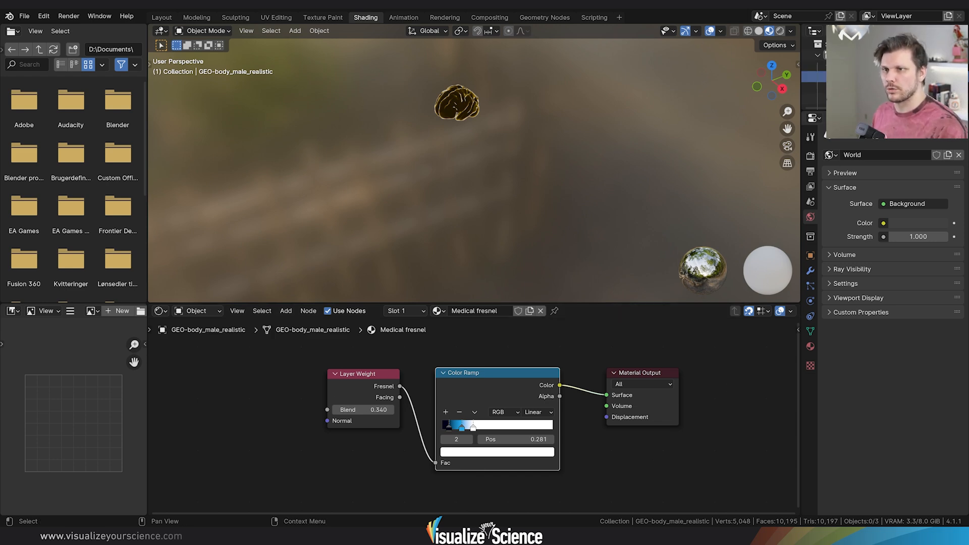
# Unhide the male body and check its blue fresnel glow from several angles
pyautogui.click(945, 77)
pyautogui.moveTo(478, 165); pyautogui.dragTo(559, 142, button='middle')
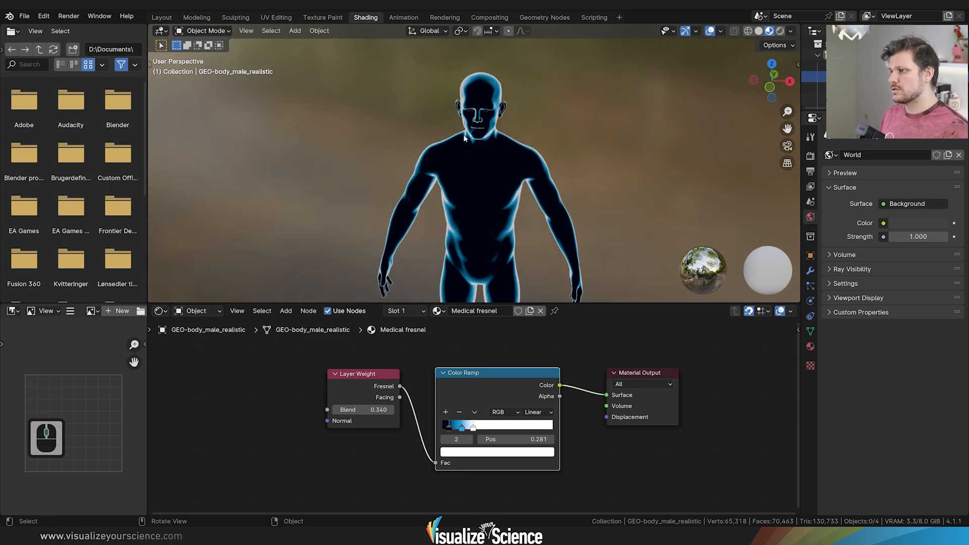
pyautogui.moveTo(588, 166); pyautogui.dragTo(471, 90, button='middle')
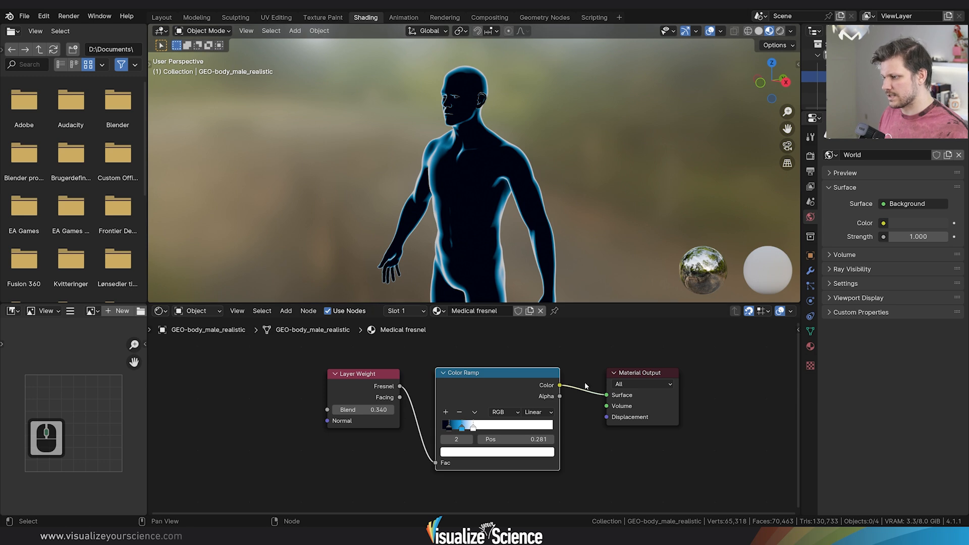
# Shift the Layer Weight and Color Ramp away from the Material Output, and add a Transparent BSDF node in the gap
pyautogui.scroll(-6, 585, 386)
pyautogui.moveTo(513, 484); pyautogui.dragTo(351, 364)
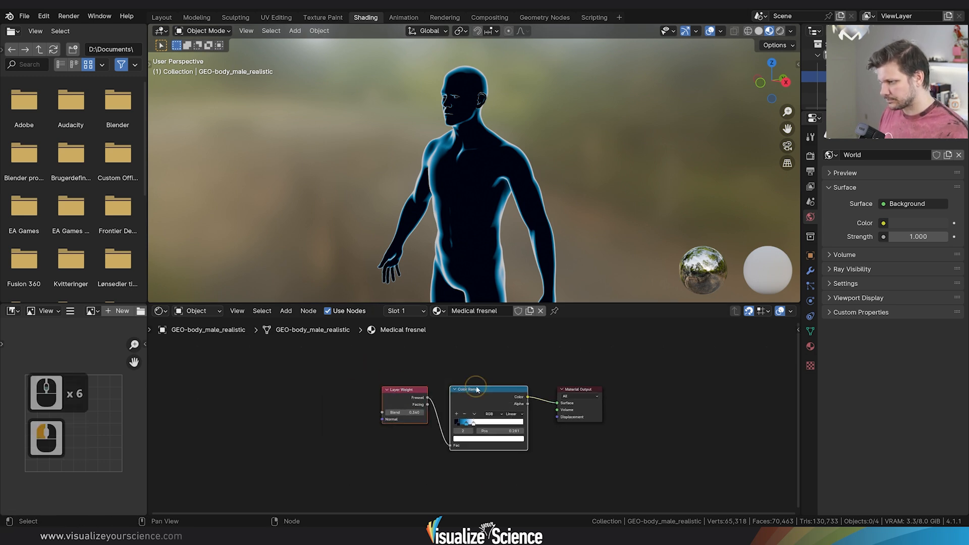
pyautogui.moveTo(476, 387); pyautogui.dragTo(359, 381)
pyautogui.hotkey('shift', 'a')
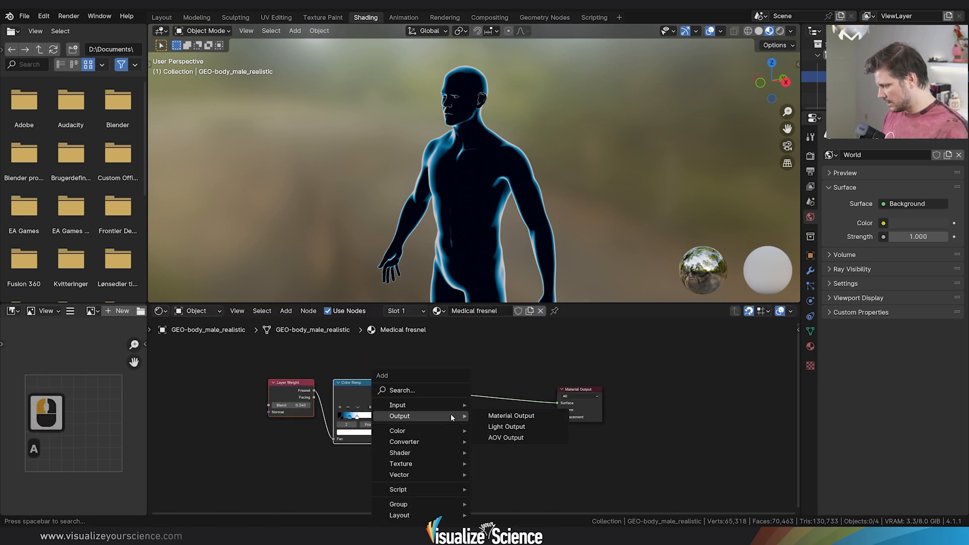
pyautogui.write('tran')
pyautogui.press('Down')
pyautogui.press('Return')
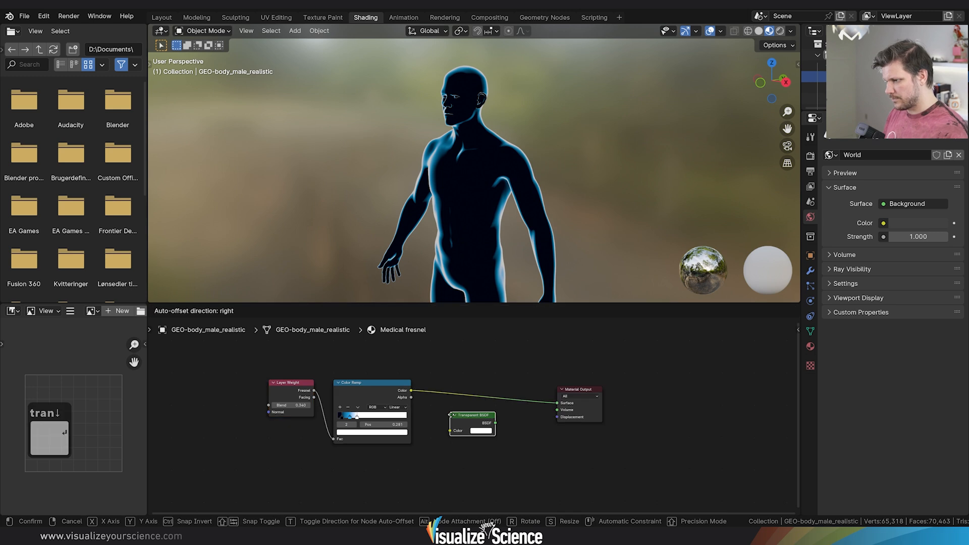
pyautogui.click(454, 450)
# Feed the Transparent BSDF into the Material Output's Surface and switch the viewport to rendered shading
pyautogui.keyDown('ctrl'); pyautogui.keyDown('shift'); pyautogui.click(451, 446); pyautogui.keyUp('shift'); pyautogui.keyUp('ctrl')
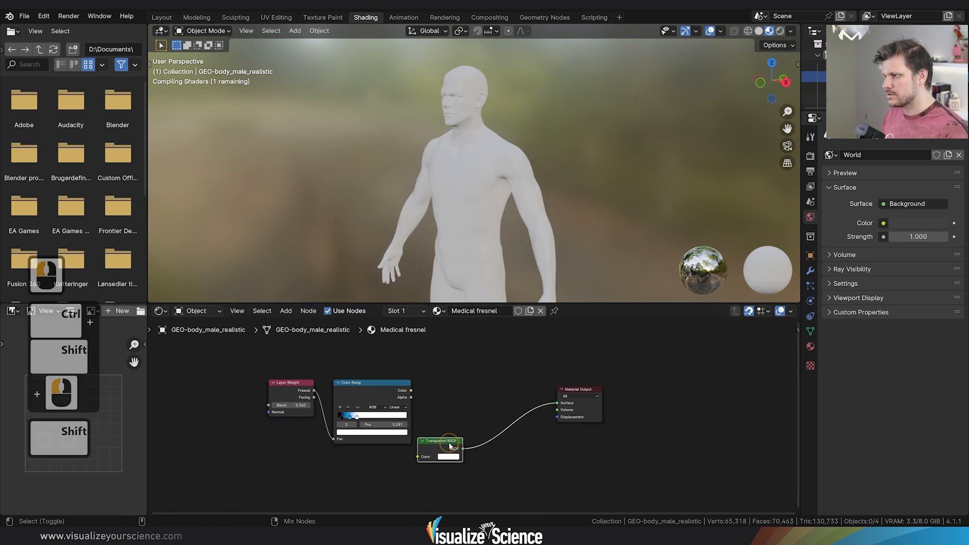
pyautogui.moveTo(453, 391); pyautogui.dragTo(465, 396, button='middle')
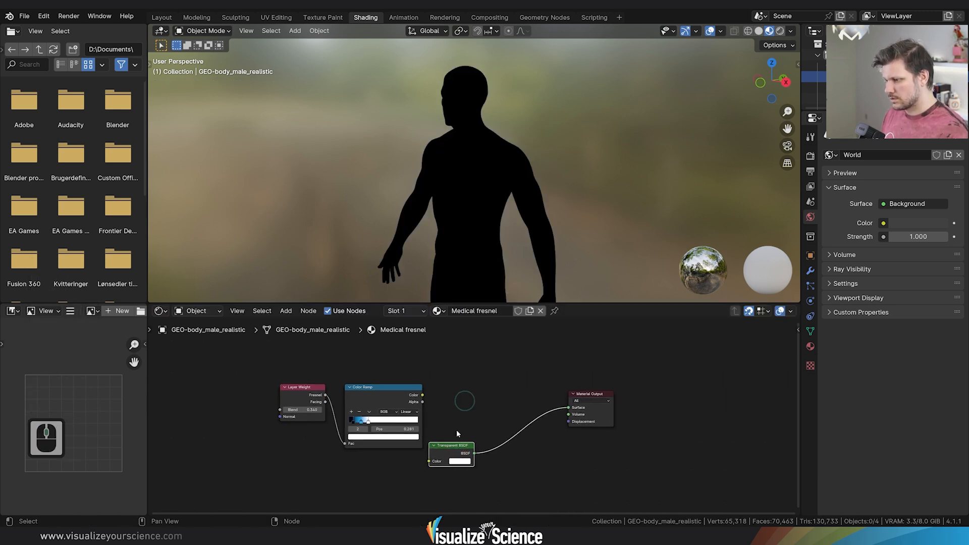
pyautogui.press('g')
pyautogui.click(467, 418)
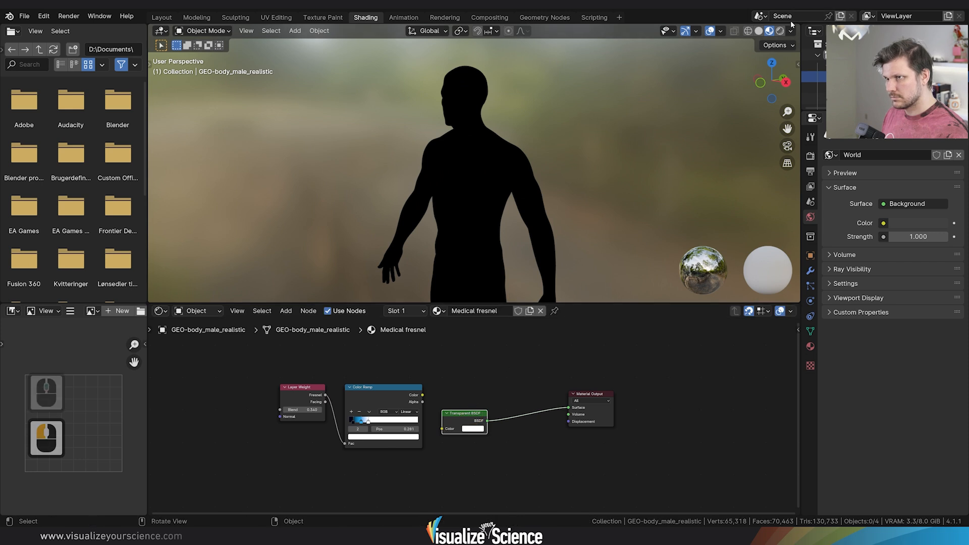
pyautogui.click(781, 31)
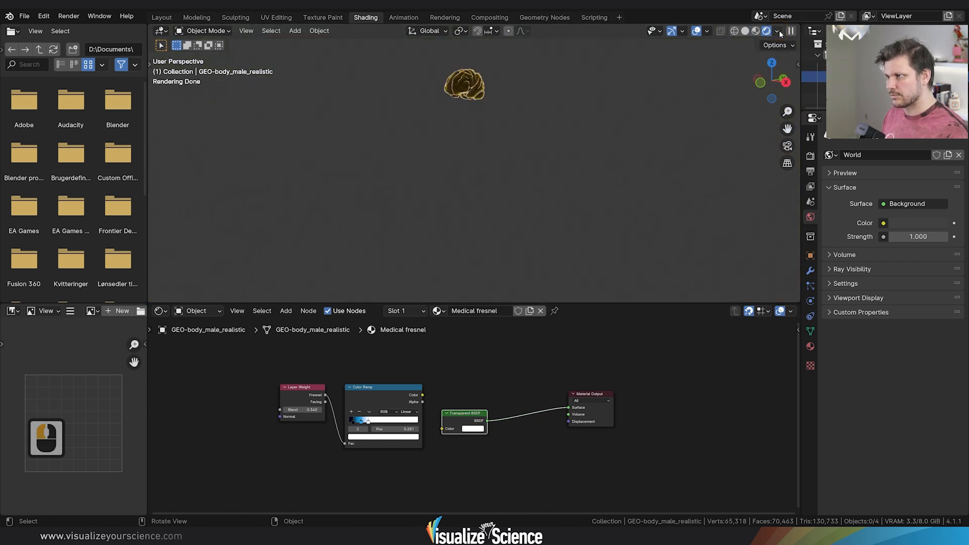
# Select the male body and rearrange the Transparent BSDF and Material Output to leave room between them
pyautogui.keyDown('ctrl'); pyautogui.keyDown('shift'); pyautogui.click(380, 401); pyautogui.keyUp('shift'); pyautogui.keyUp('ctrl')
pyautogui.moveTo(469, 412); pyautogui.dragTo(443, 452)
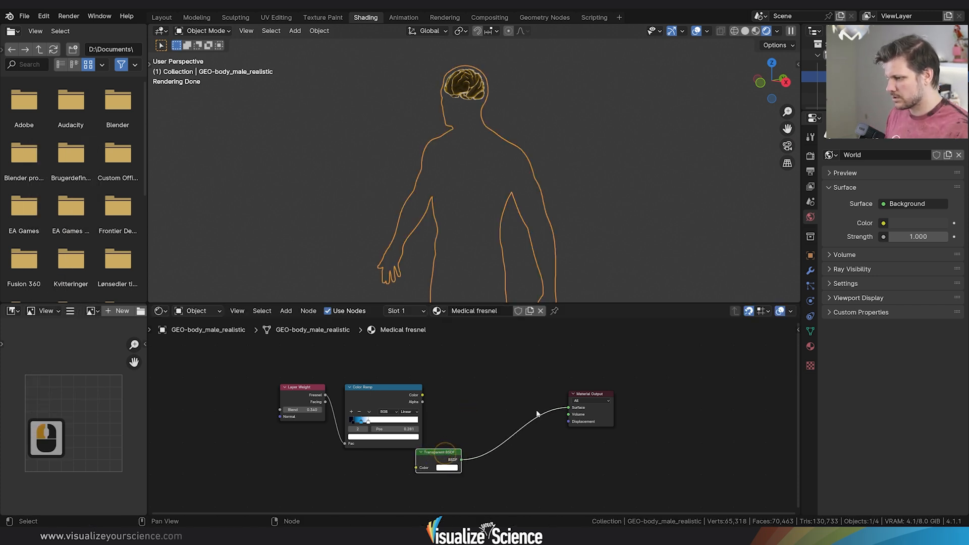
pyautogui.moveTo(605, 398); pyautogui.dragTo(608, 391)
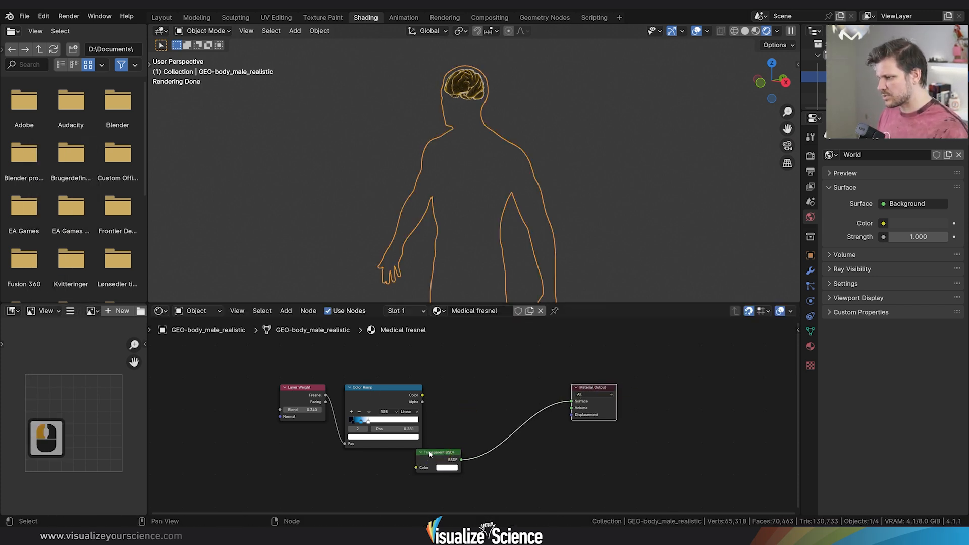
pyautogui.moveTo(432, 453); pyautogui.dragTo(402, 470)
# Insert a Mix Shader before the Material Output, combining the Transparent BSDF in its first Shader input with the Color Ramp's Color in its second
pyautogui.hotkey('shift', 'a')
pyautogui.write('mix')
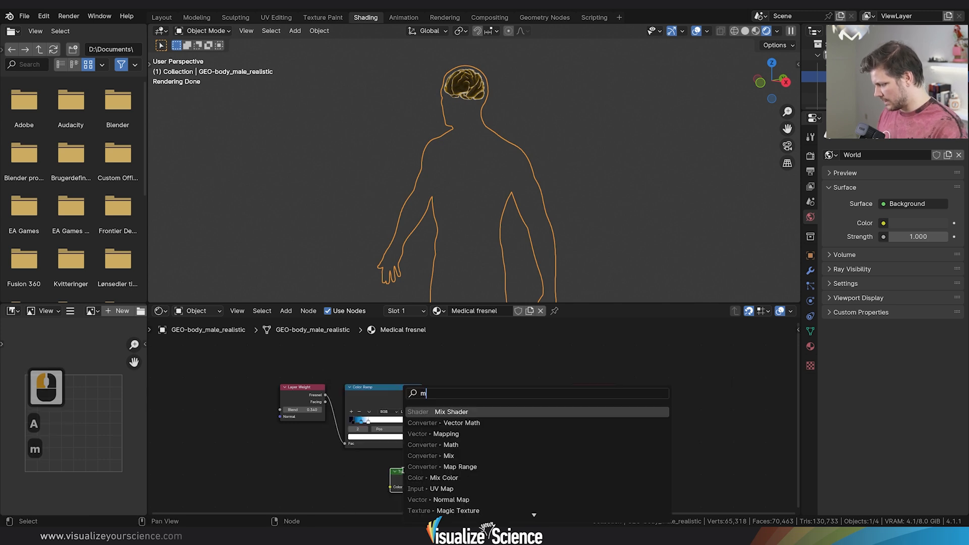
pyautogui.press('Down')
pyautogui.press('Down')
pyautogui.press('Return')
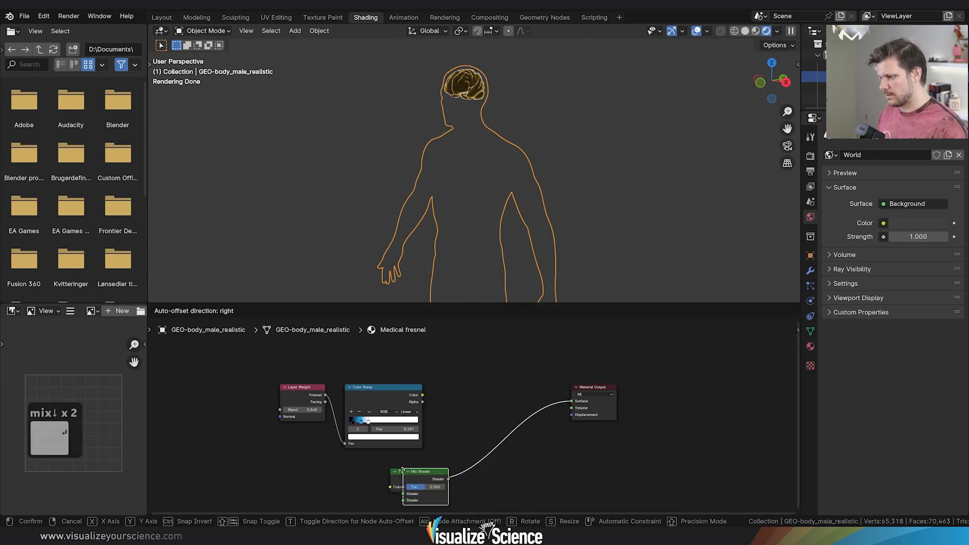
pyautogui.click(511, 387)
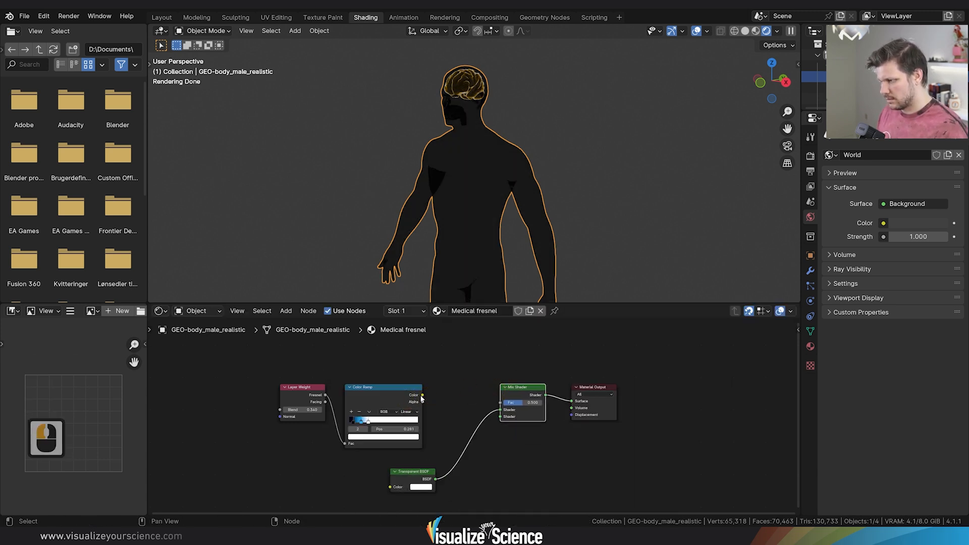
pyautogui.moveTo(423, 396); pyautogui.dragTo(478, 388)
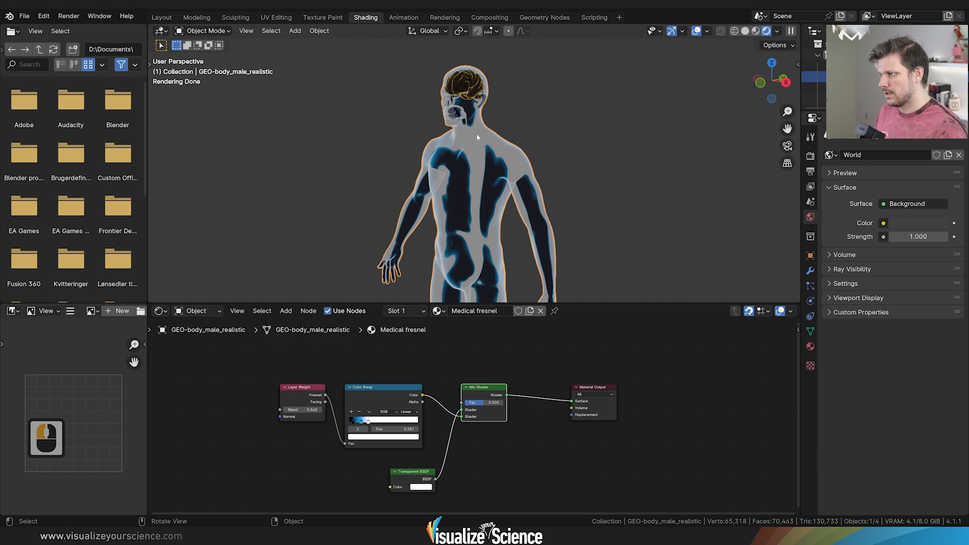
# Set the Mix Shader's Fac to 1.000 and check the body in the rendered view
pyautogui.moveTo(476, 133); pyautogui.dragTo(424, 137, button='middle')
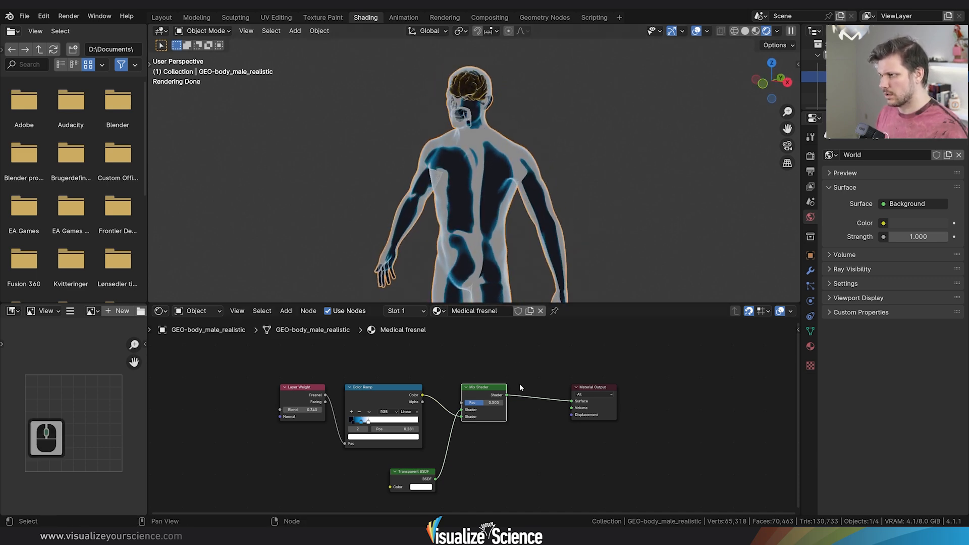
pyautogui.moveTo(487, 401); pyautogui.dragTo(512, 399)
pyautogui.moveTo(419, 143); pyautogui.dragTo(422, 178, button='middle')
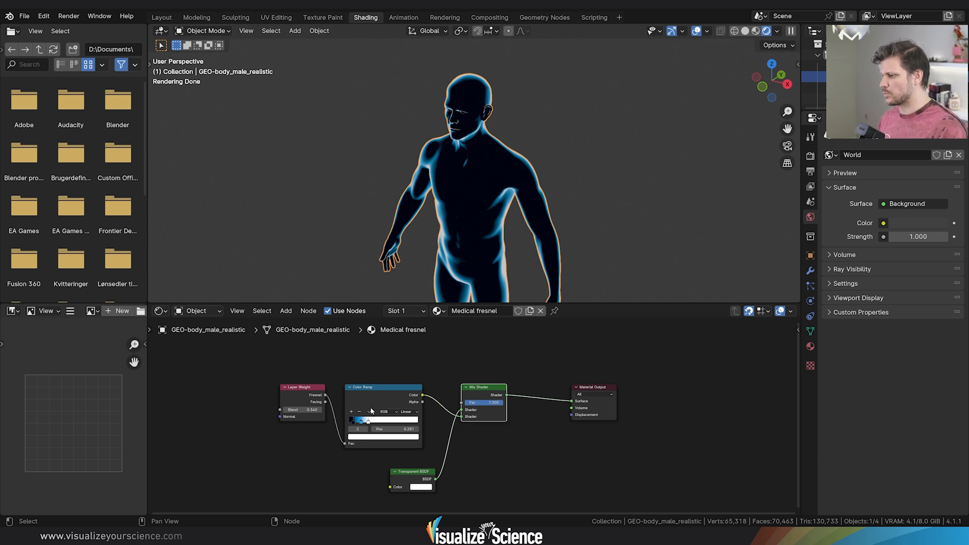
# Preview the Layer Weight's Fresnel output directly on the body
pyautogui.keyDown('ctrl'); pyautogui.keyDown('shift'); pyautogui.click(301, 389); pyautogui.keyUp('shift'); pyautogui.keyUp('ctrl')
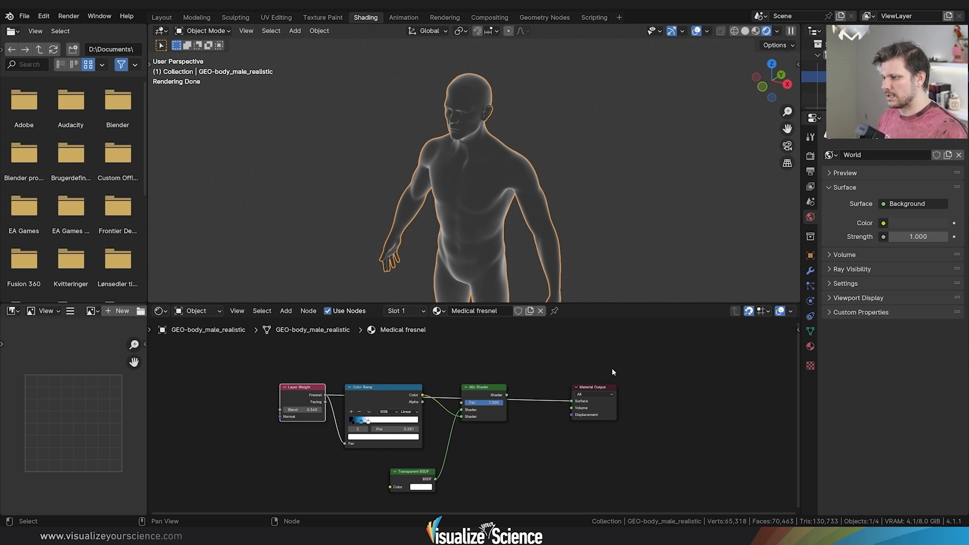
pyautogui.moveTo(454, 180); pyautogui.dragTo(495, 177, button='middle')
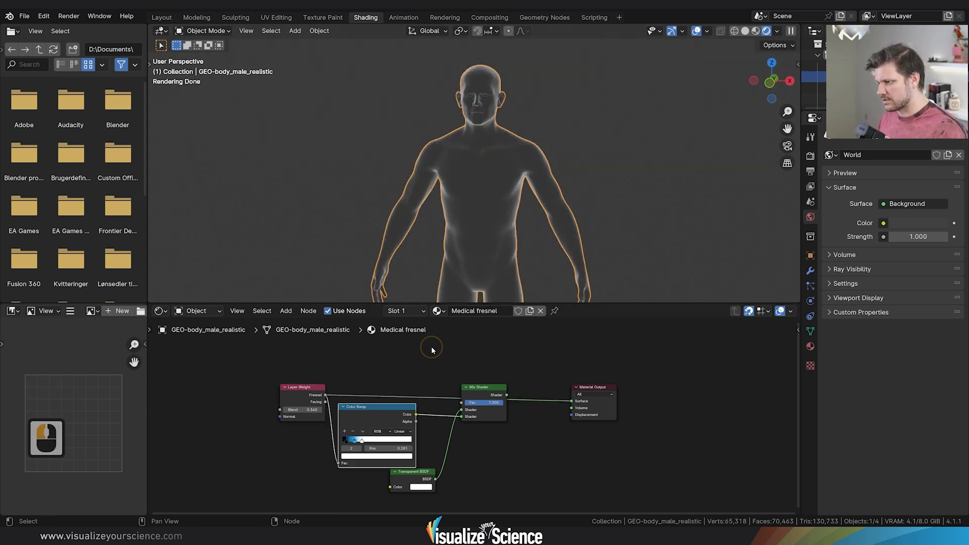
pyautogui.moveTo(432, 347); pyautogui.dragTo(402, 371, button='middle')
# Duplicate the Color Ramp above the original, feed it from the Layer Weight's Fresnel output, and preview it on the body
pyautogui.click(351, 430)
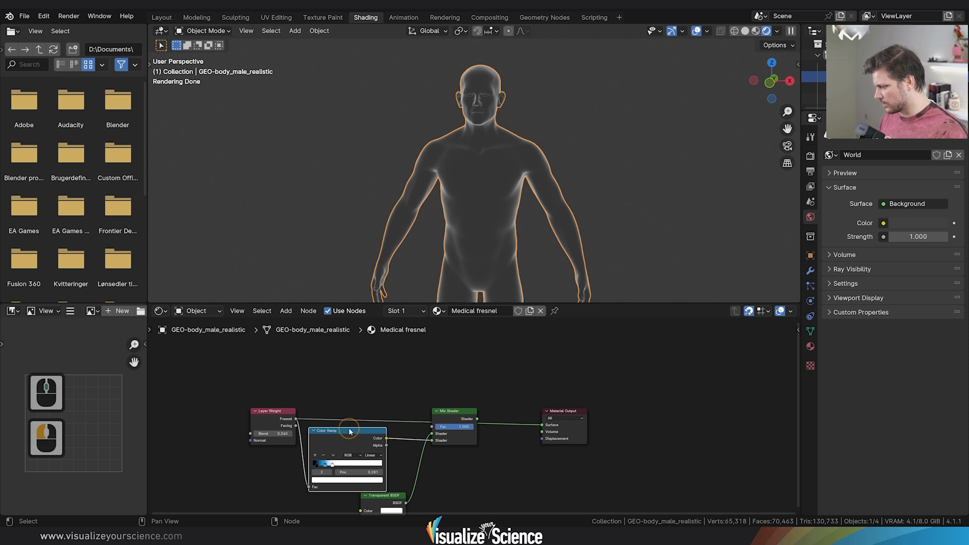
pyautogui.hotkey('shift', 'd')
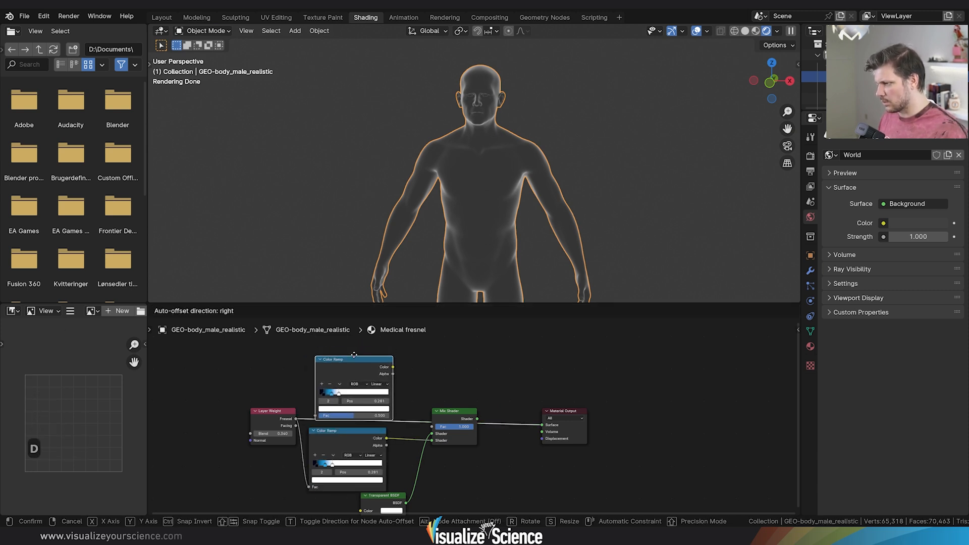
pyautogui.click(353, 360)
pyautogui.moveTo(362, 365); pyautogui.dragTo(349, 366)
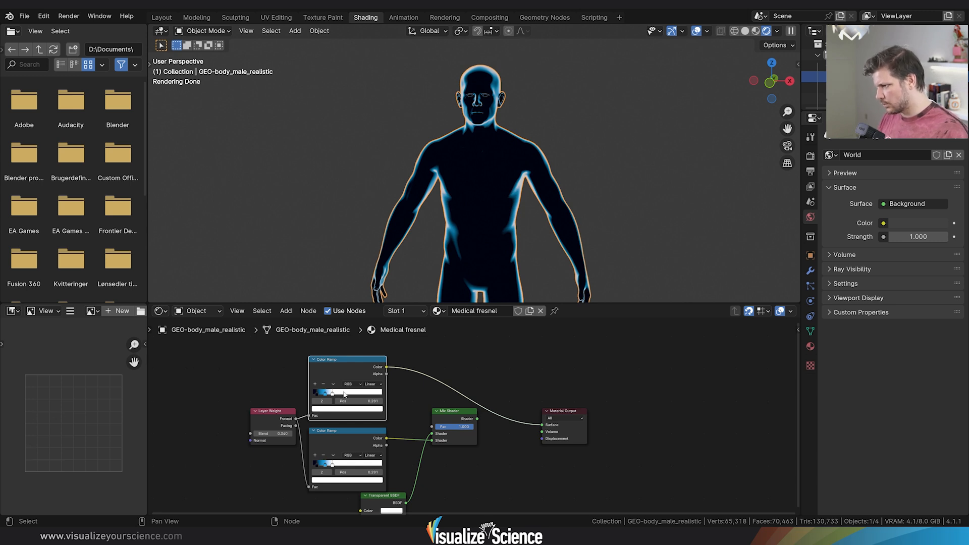
# Reset the duplicated Color Ramp and bunch its stops near the dark end, with the black stop at 0.073
pyautogui.press('BackSpace')
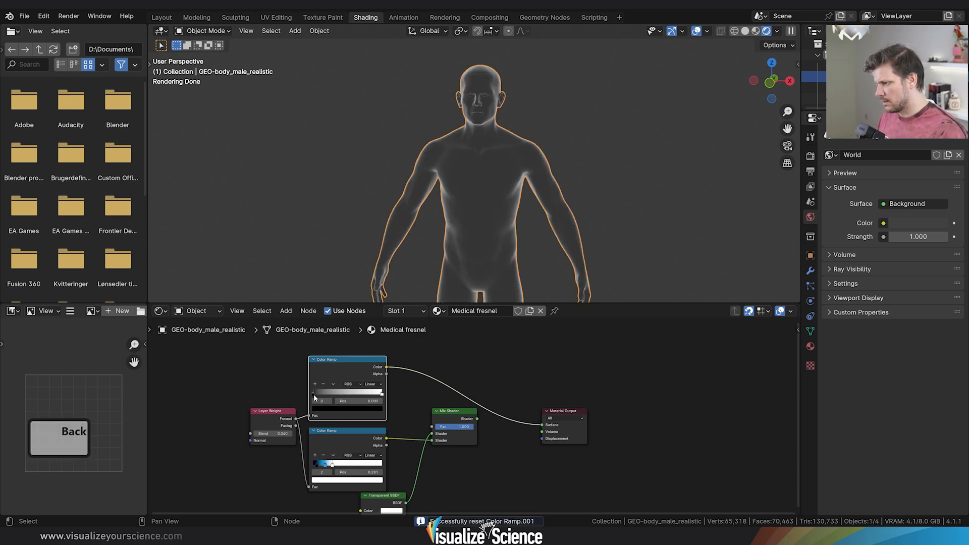
pyautogui.moveTo(314, 395)
pyautogui.mouseDown()
pyautogui.moveTo(385, 395)
pyautogui.moveTo(315, 394)
pyautogui.moveTo(324, 397)
pyautogui.mouseUp()
pyautogui.click(325, 395)
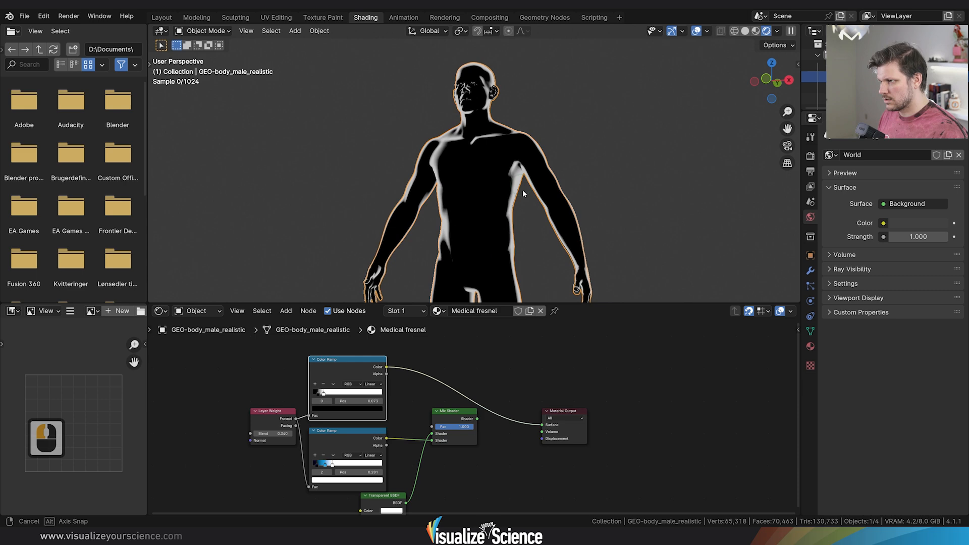
pyautogui.moveTo(523, 190); pyautogui.dragTo(472, 217, button='middle')
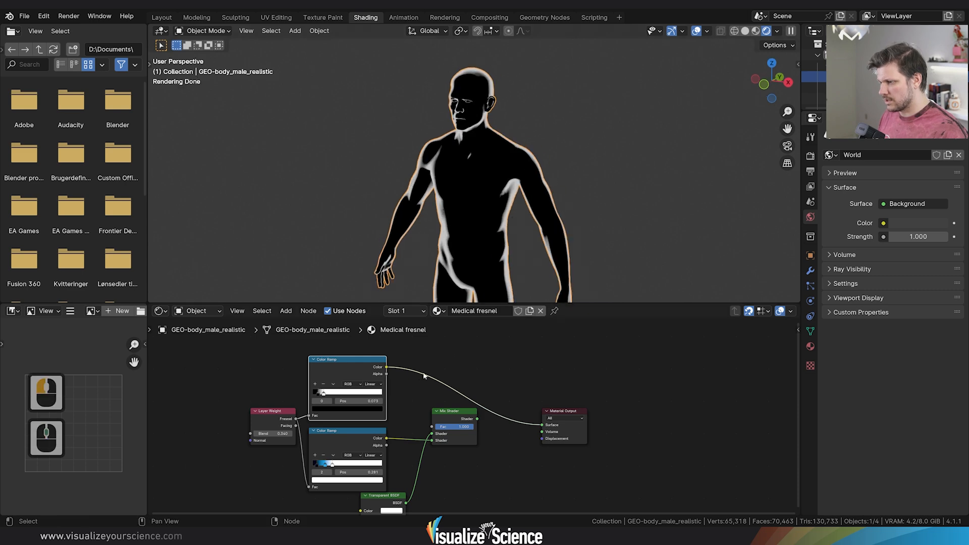
# Connect the black-and-white Color Ramp's Color to the Mix Shader's Fac, and output the Mix Shader to the Material Output's Surface
pyautogui.moveTo(386, 367); pyautogui.dragTo(432, 427)
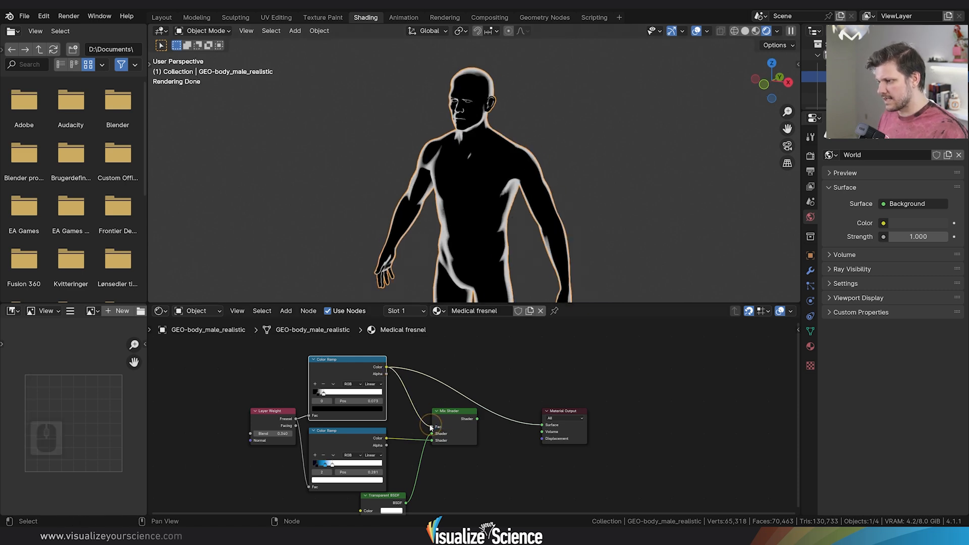
pyautogui.keyDown('ctrl'); pyautogui.keyDown('shift'); pyautogui.click(466, 415); pyautogui.keyUp('shift'); pyautogui.keyUp('ctrl')
pyautogui.moveTo(500, 187)
pyautogui.mouseDown(button='middle')
pyautogui.moveTo(508, 198)
pyautogui.moveTo(501, 194)
pyautogui.mouseUp(button='middle')
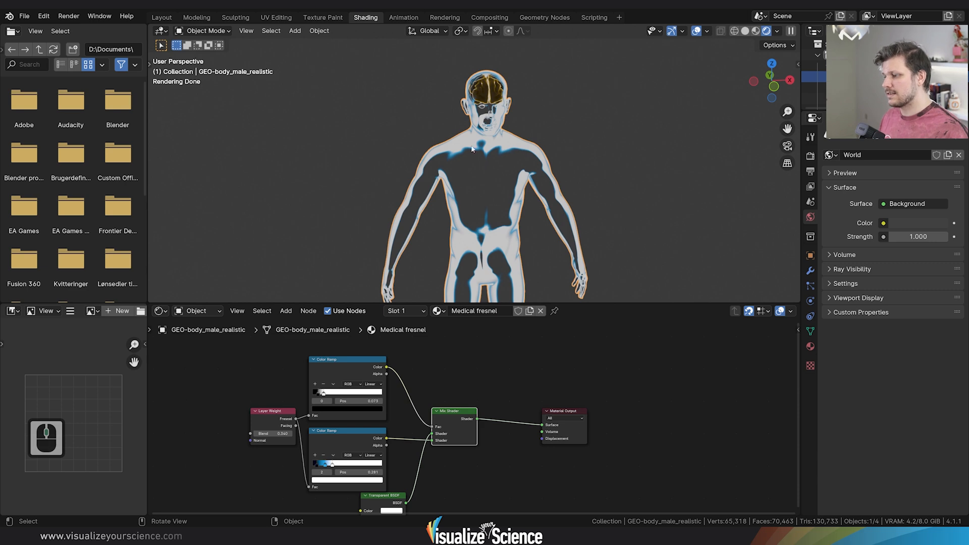
pyautogui.moveTo(475, 161)
pyautogui.mouseDown(button='middle')
pyautogui.moveTo(526, 156)
pyautogui.moveTo(424, 137)
pyautogui.moveTo(476, 180)
pyautogui.moveTo(422, 159)
pyautogui.moveTo(493, 153)
pyautogui.moveTo(450, 175)
pyautogui.moveTo(485, 162)
pyautogui.mouseUp(button='middle')
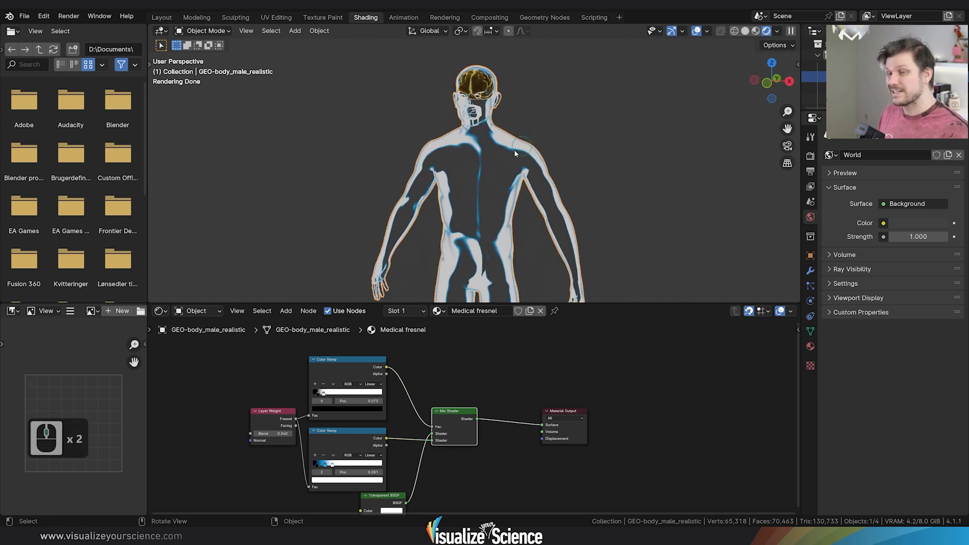
# Try swapping the Mix Shader's two Shader inputs, and swap them back
pyautogui.click(455, 413)
pyautogui.hotkey('alt', 's')
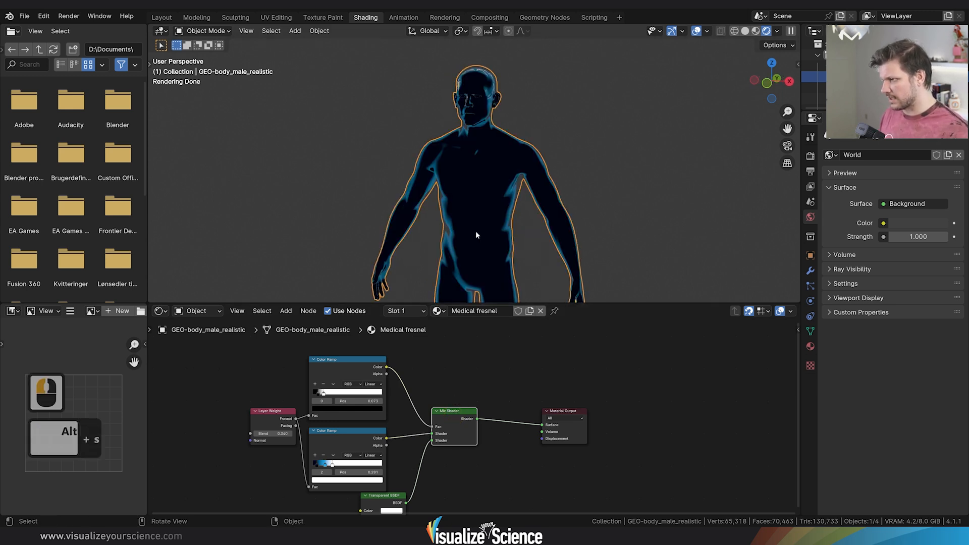
pyautogui.moveTo(476, 235); pyautogui.dragTo(451, 183, button='middle')
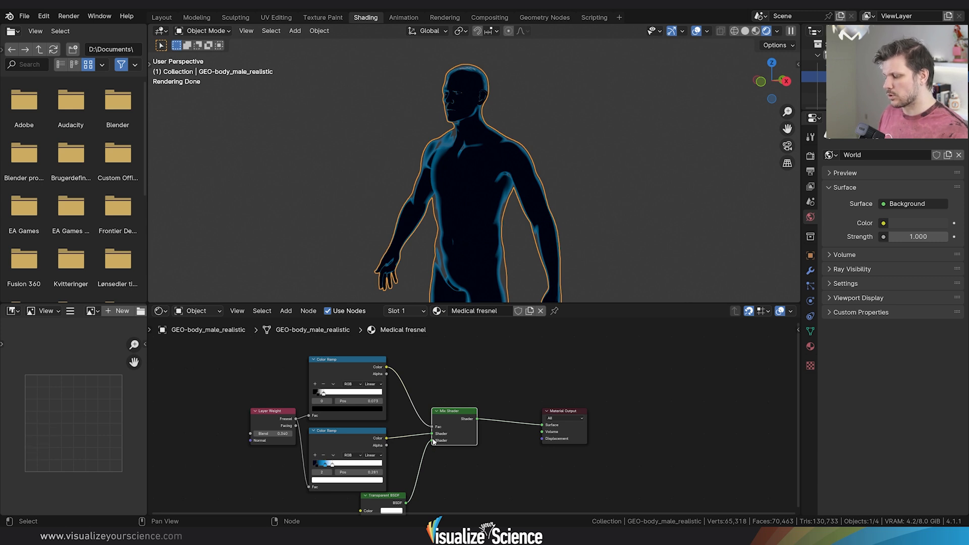
pyautogui.click(445, 418)
pyautogui.hotkey('alt', 's')
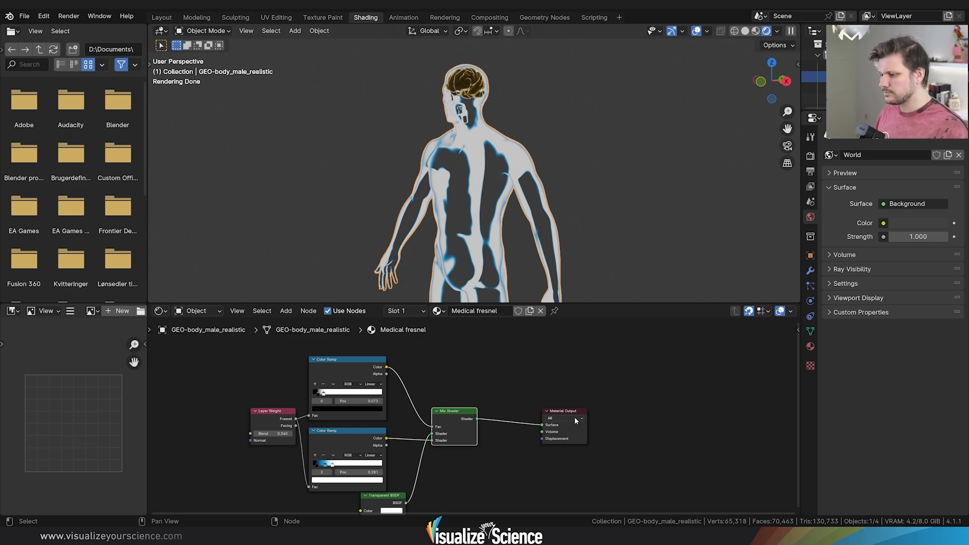
# Examine the partly transparent fresnel body and the brain inside its head from several angles
pyautogui.moveTo(442, 177); pyautogui.dragTo(471, 168, button='middle')
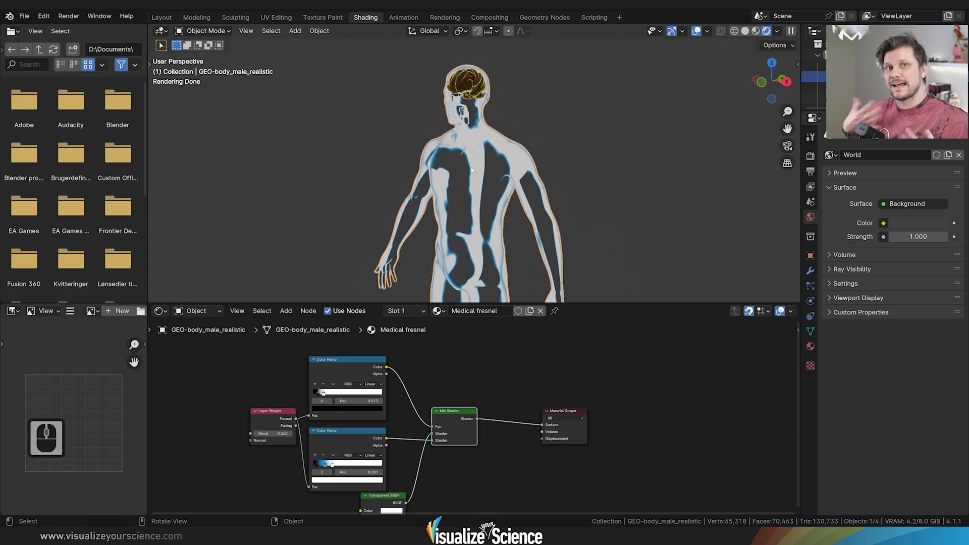
pyautogui.moveTo(513, 195); pyautogui.dragTo(412, 187, button='middle')
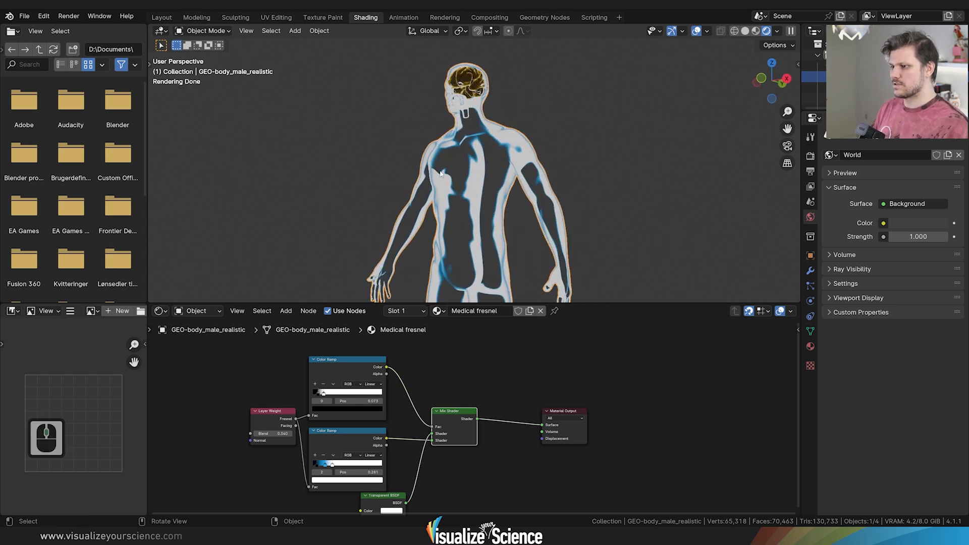
pyautogui.moveTo(511, 148); pyautogui.dragTo(520, 158, button='middle')
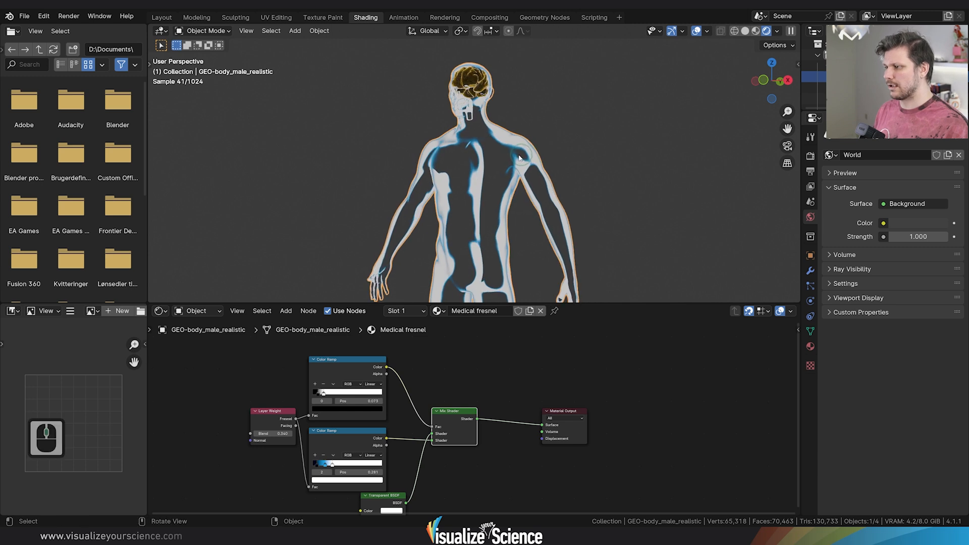
pyautogui.moveTo(453, 146); pyautogui.dragTo(465, 181, button='middle')
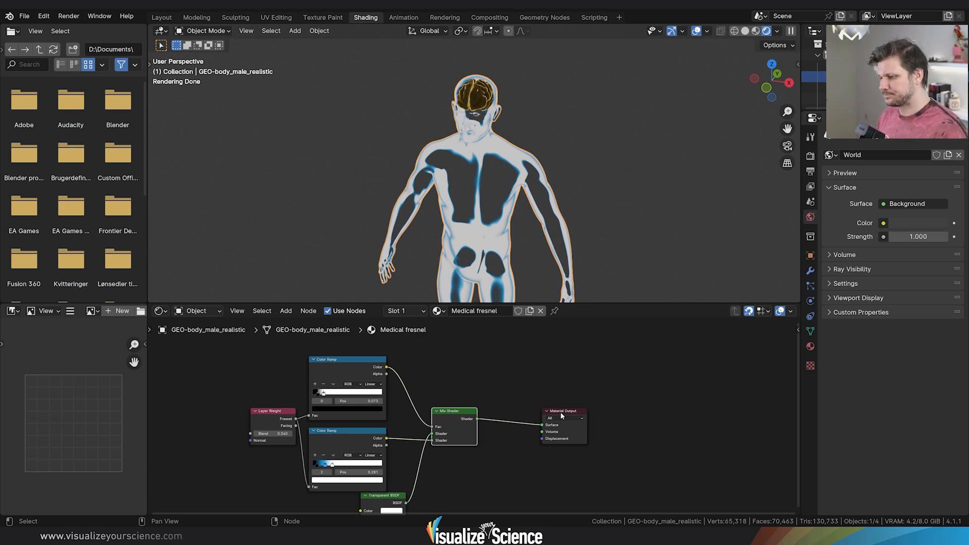
# Move the Material Output further from the Mix Shader and add a Geometry node above the gap
pyautogui.moveTo(560, 413); pyautogui.dragTo(574, 406)
pyautogui.scroll(-3, 469, 358)
pyautogui.moveTo(511, 377); pyautogui.dragTo(404, 387, button='middle')
pyautogui.moveTo(461, 414); pyautogui.dragTo(477, 420)
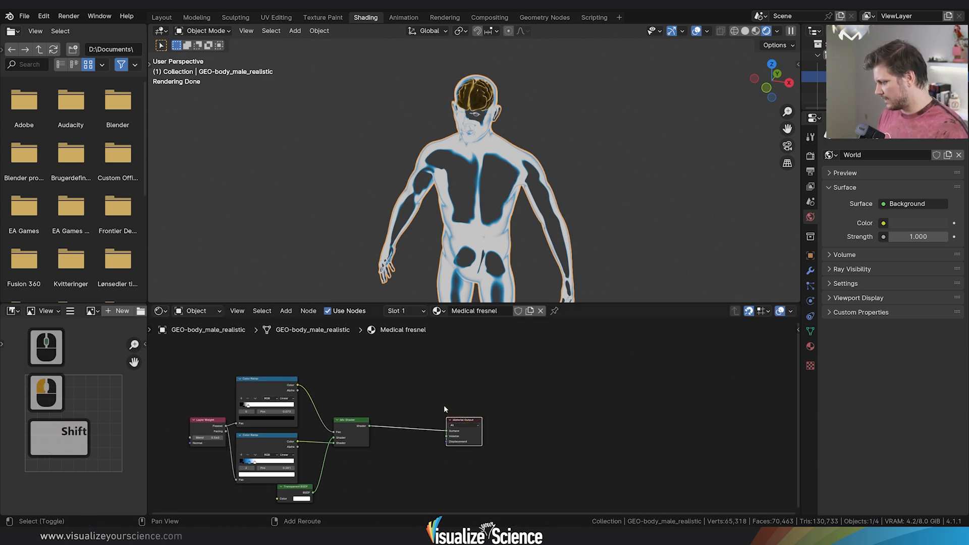
pyautogui.hotkey('shift', 'a')
pyautogui.write('ge')
pyautogui.press('Return')
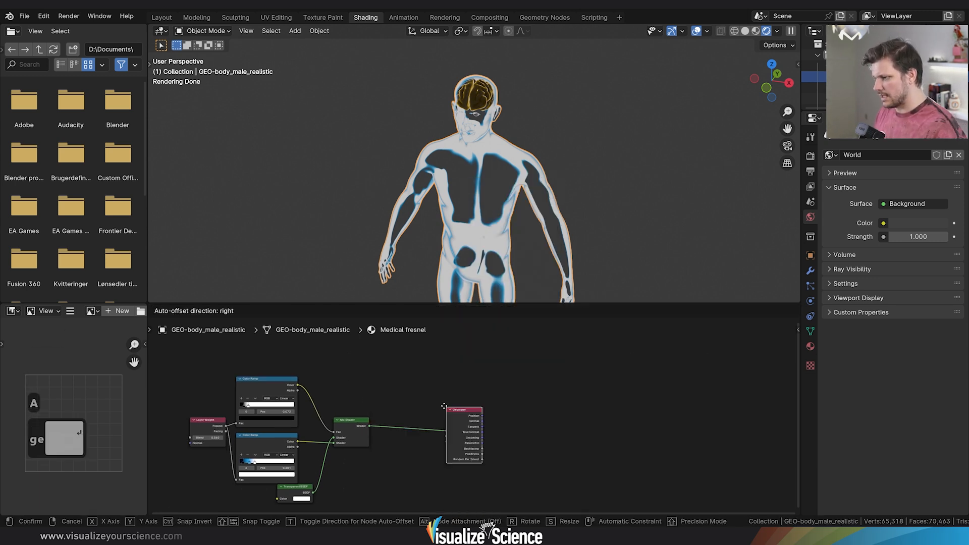
pyautogui.click(411, 391)
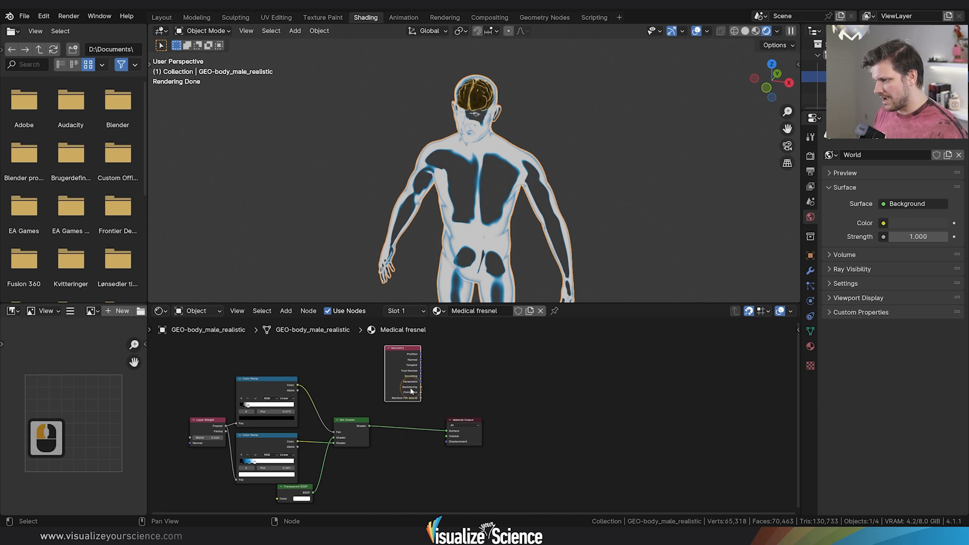
# Insert a duplicate Mix Shader before the Material Output, with the Transparent BSDF in its second Shader input and Geometry's Backfacing driving its Fac
pyautogui.hotkey('shift', 'd')
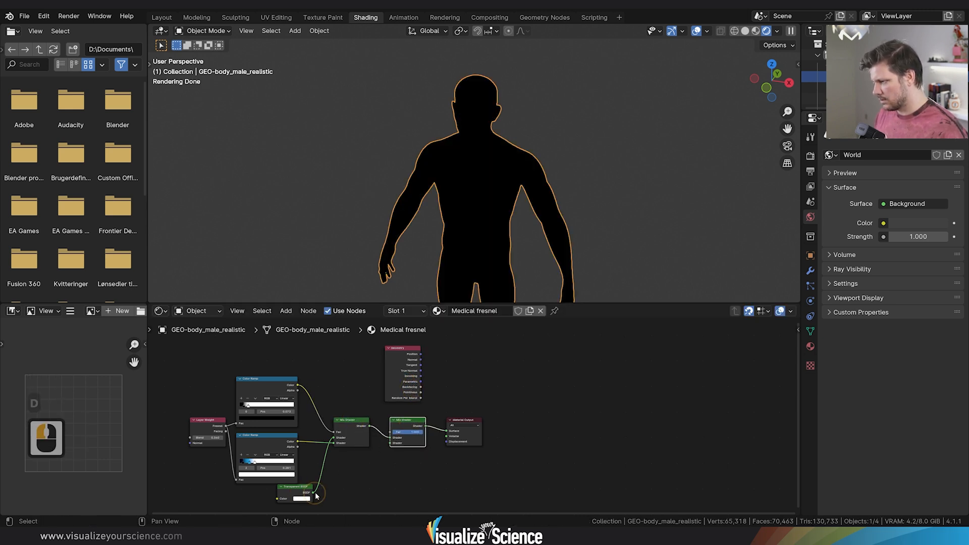
pyautogui.moveTo(313, 492); pyautogui.dragTo(392, 444)
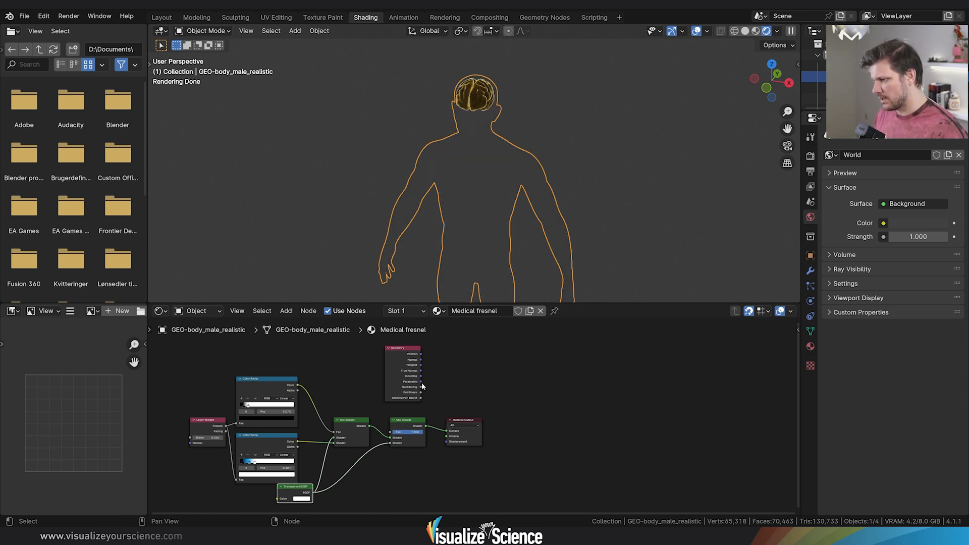
pyautogui.moveTo(421, 387); pyautogui.dragTo(390, 432)
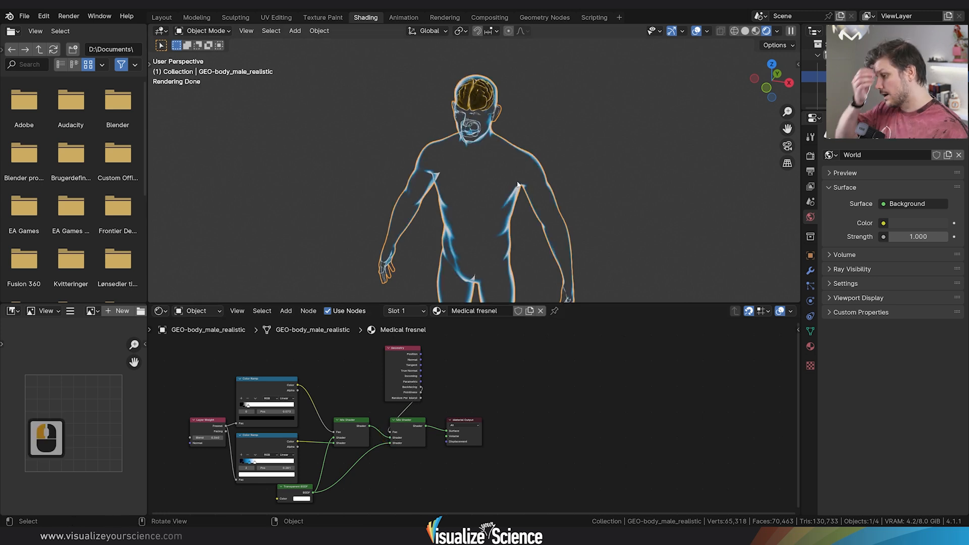
# Compare the first and second Mix Shader outputs on the body, and examine the inner outlines in the head
pyautogui.moveTo(522, 177); pyautogui.dragTo(510, 153, button='middle')
pyautogui.moveTo(426, 176); pyautogui.dragTo(501, 167, button='middle')
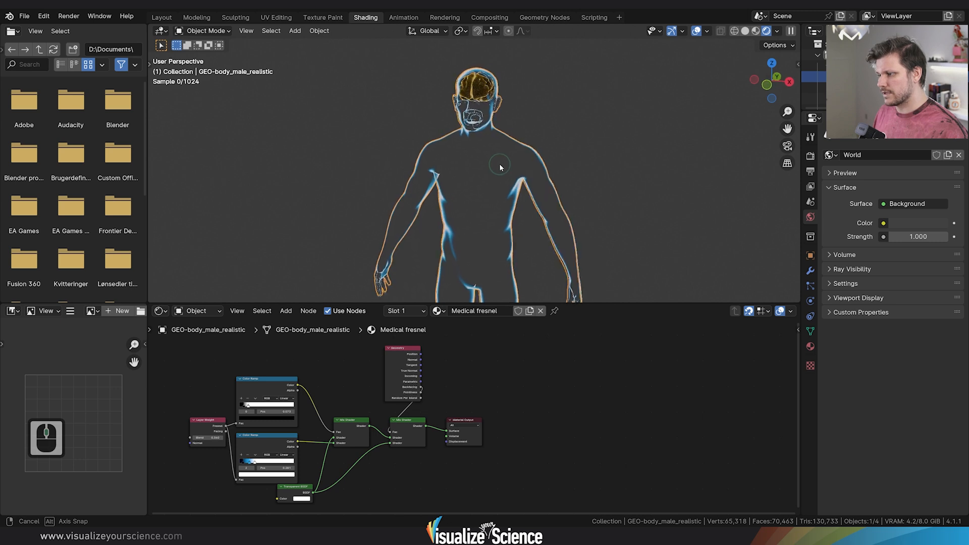
pyautogui.keyDown('ctrl'); pyautogui.keyDown('shift'); pyautogui.click(356, 423); pyautogui.keyUp('shift'); pyautogui.keyUp('ctrl')
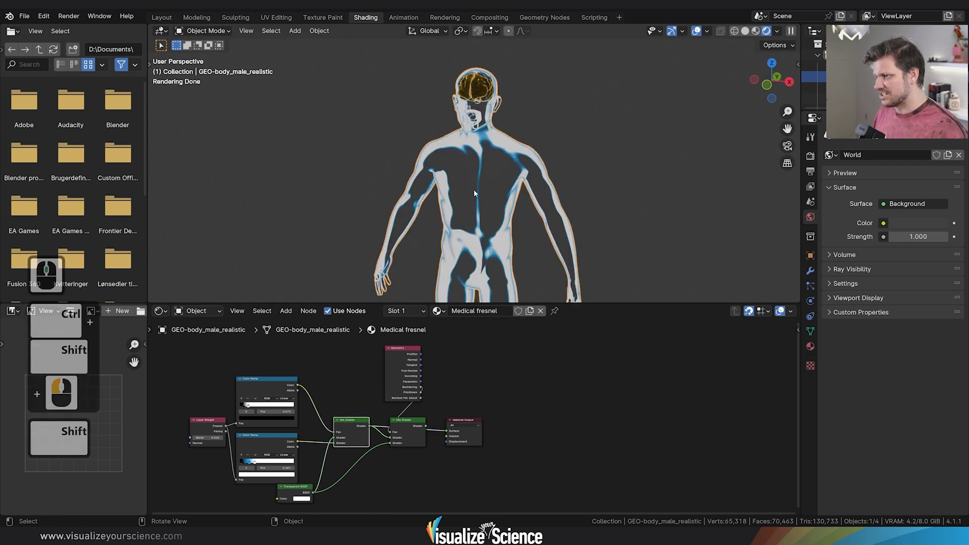
pyautogui.keyDown('ctrl'); pyautogui.keyDown('shift'); pyautogui.click(417, 426); pyautogui.keyUp('shift'); pyautogui.keyUp('ctrl')
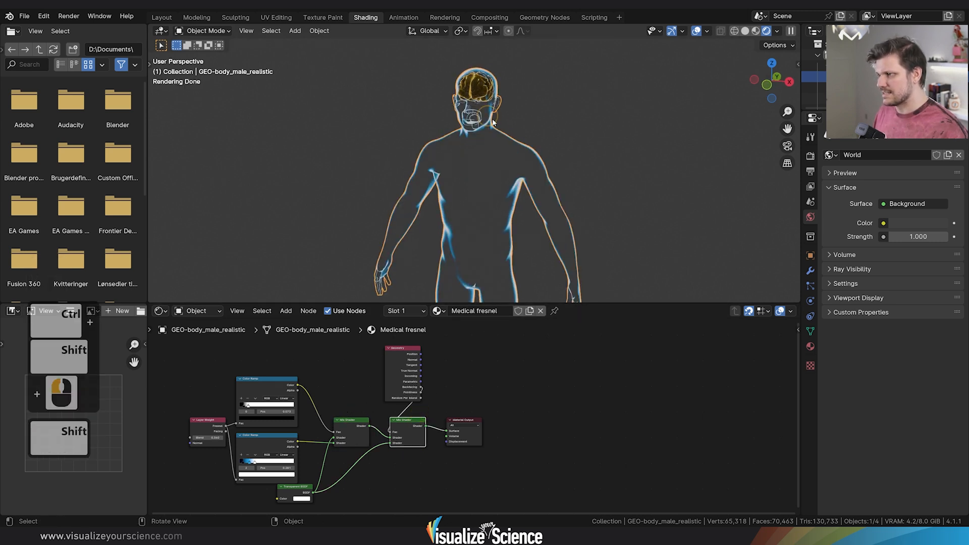
pyautogui.moveTo(477, 146); pyautogui.dragTo(400, 171, button='middle')
pyautogui.scroll(4, 514, 119)
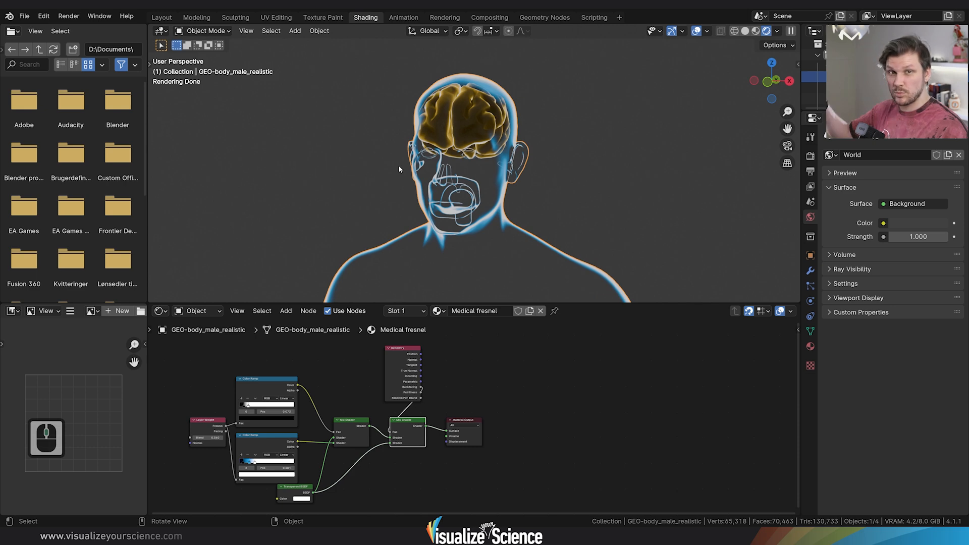
pyautogui.moveTo(483, 151)
pyautogui.mouseDown(button='middle')
pyautogui.moveTo(424, 150)
pyautogui.moveTo(477, 157)
pyautogui.mouseUp(button='middle')
pyautogui.scroll(-2, 476, 162)
pyautogui.keyDown('shift'); pyautogui.moveTo(471, 228); pyautogui.dragTo(508, 185, button='middle'); pyautogui.keyUp('shift')
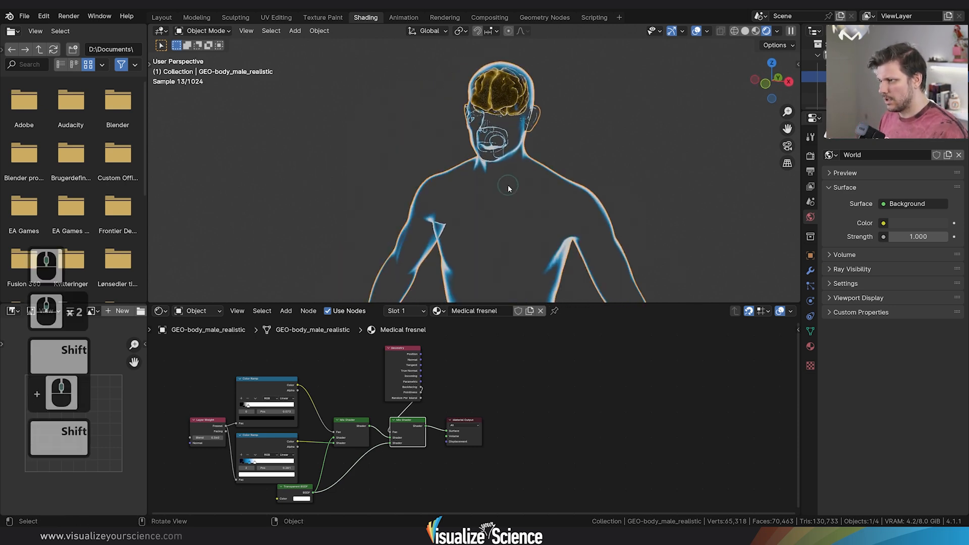
pyautogui.scroll(-2, 507, 188)
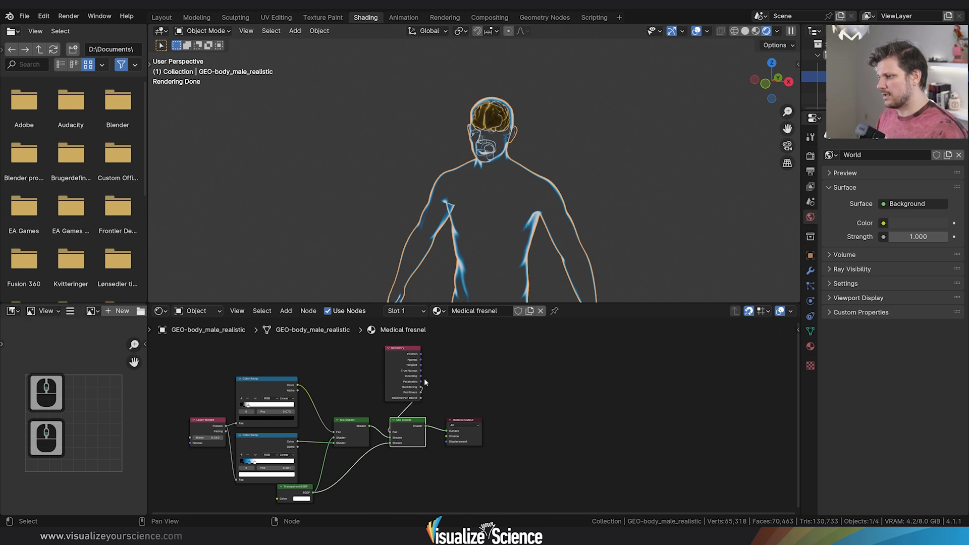
# Add a Light Path node and connect its Transparent Depth to the second Mix Shader's Fac
pyautogui.hotkey('shift', 'a')
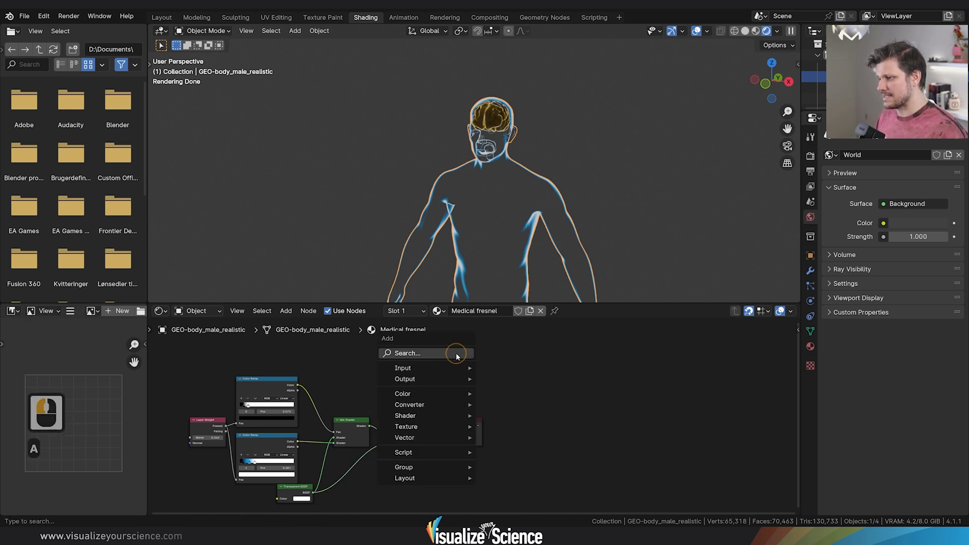
pyautogui.write('light')
pyautogui.press('Return')
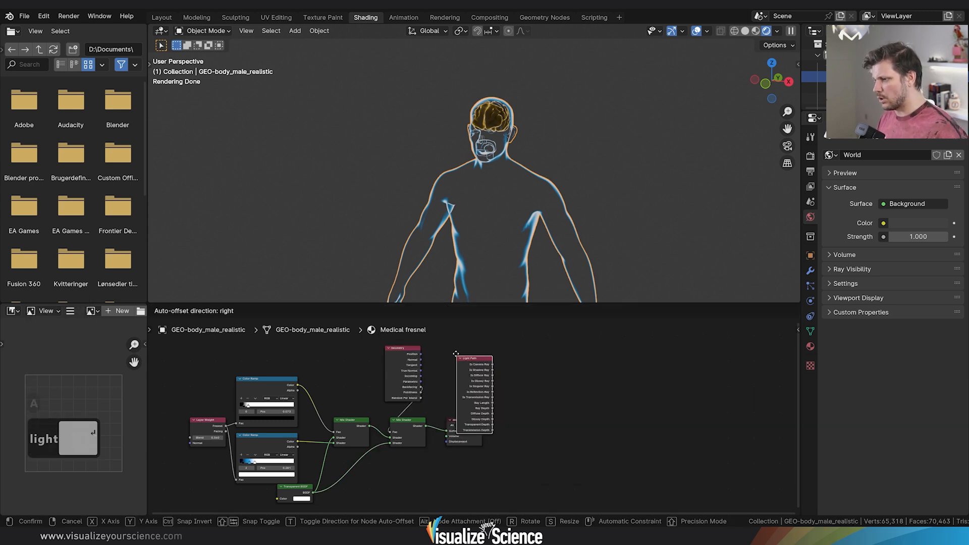
pyautogui.click(332, 356)
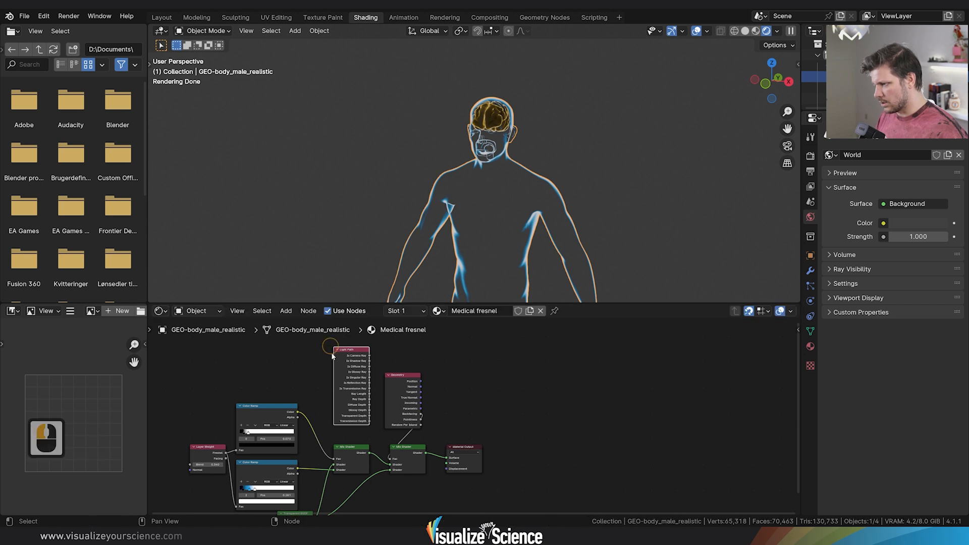
pyautogui.scroll(9, 353, 428)
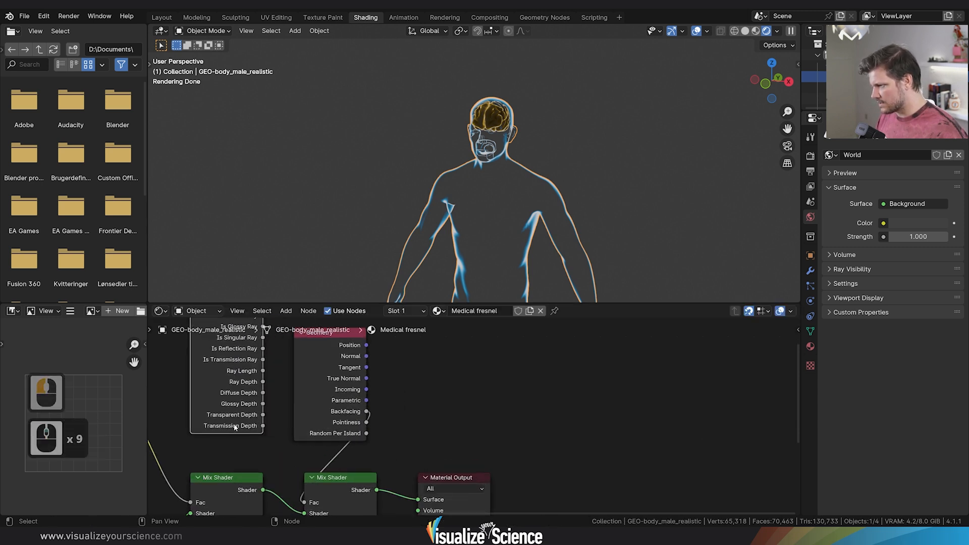
pyautogui.scroll(-4, 492, 423)
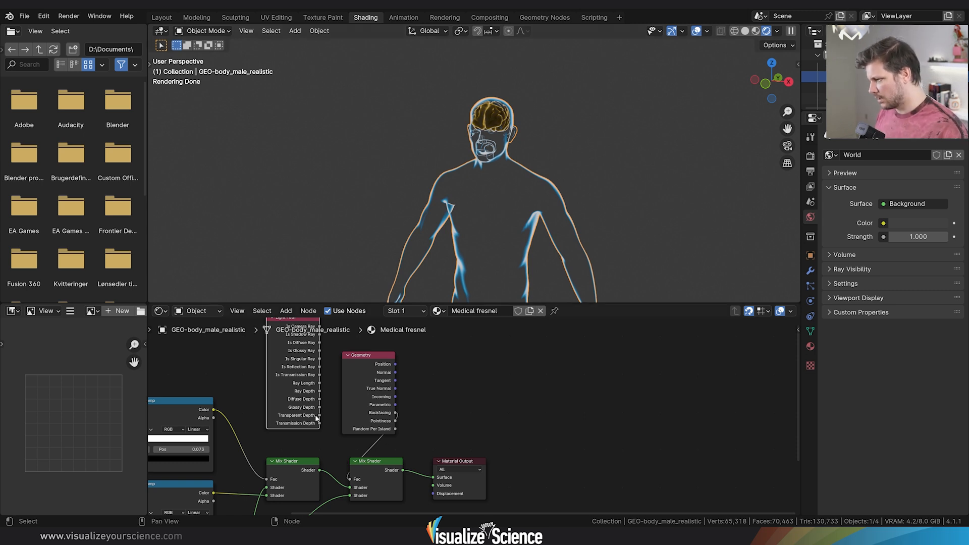
pyautogui.moveTo(319, 416); pyautogui.dragTo(354, 483)
# Check the body's new outline from the front, and add a plane mesh at its feet
pyautogui.moveTo(414, 210); pyautogui.dragTo(488, 160, button='middle')
pyautogui.scroll(2, 461, 189)
pyautogui.scroll(1, 462, 190)
pyautogui.scroll(-4, 495, 202)
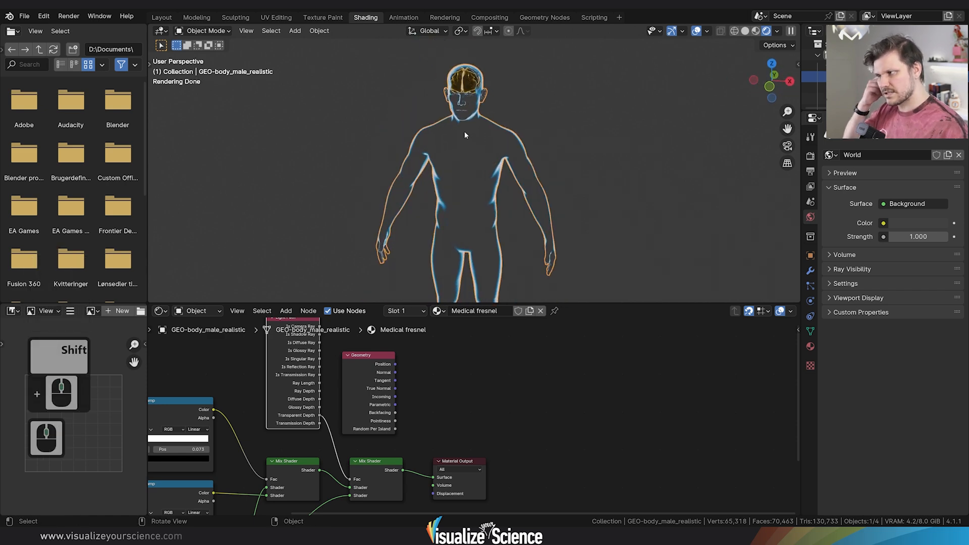
pyautogui.moveTo(472, 129)
pyautogui.mouseDown(button='middle')
pyautogui.moveTo(478, 147)
pyautogui.moveTo(414, 136)
pyautogui.moveTo(424, 153)
pyautogui.moveTo(430, 131)
pyautogui.moveTo(465, 142)
pyautogui.mouseUp(button='middle')
pyautogui.scroll(-5, 465, 141)
pyautogui.hotkey('shift', 'a')
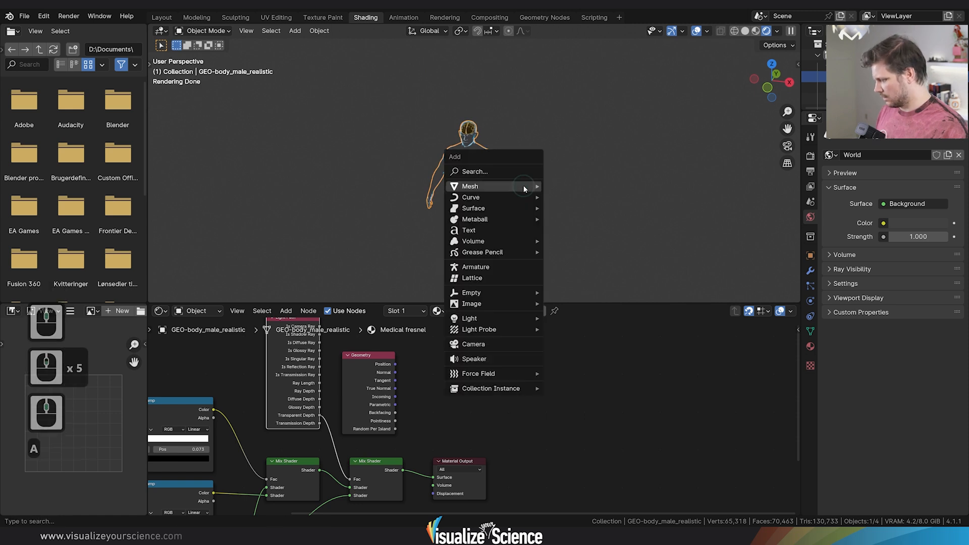
pyautogui.moveTo(497, 189)
pyautogui.click(569, 186)
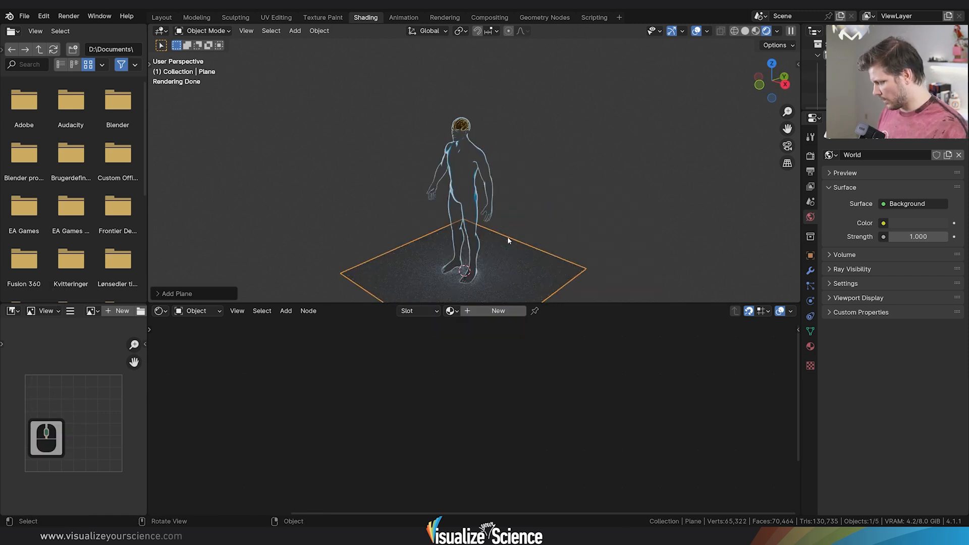
# Rotate the plane 90° about X, turn it about Z, and enlarge it into a backdrop behind the body
pyautogui.press('r')
pyautogui.press('x')
pyautogui.press('9')
pyautogui.press('0')
pyautogui.press('Return')
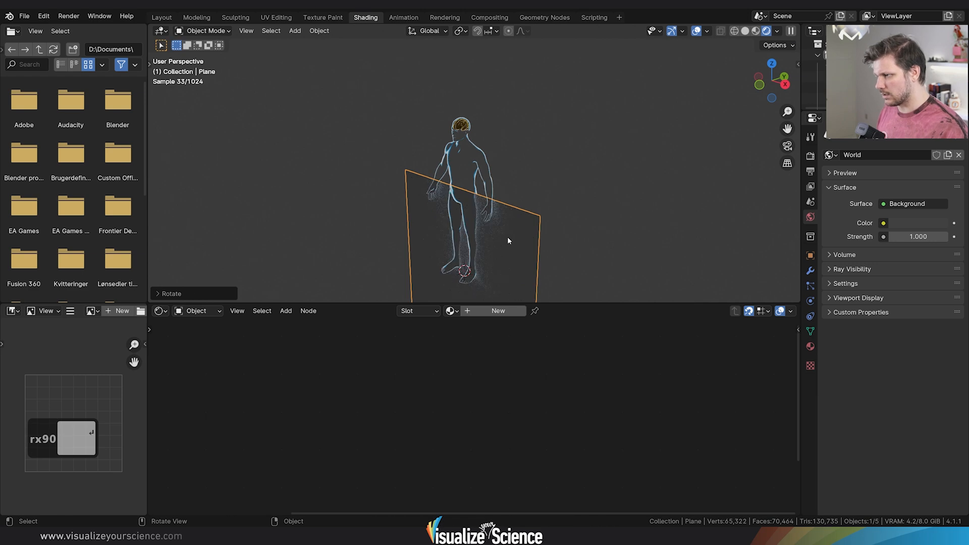
pyautogui.press('r')
pyautogui.press('z')
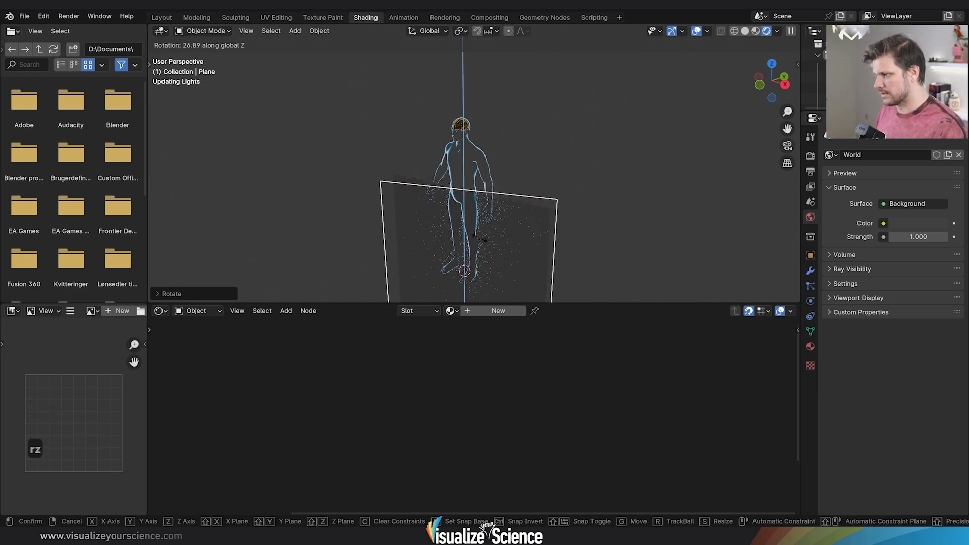
pyautogui.click(464, 242)
pyautogui.moveTo(463, 242); pyautogui.dragTo(543, 149, button='middle')
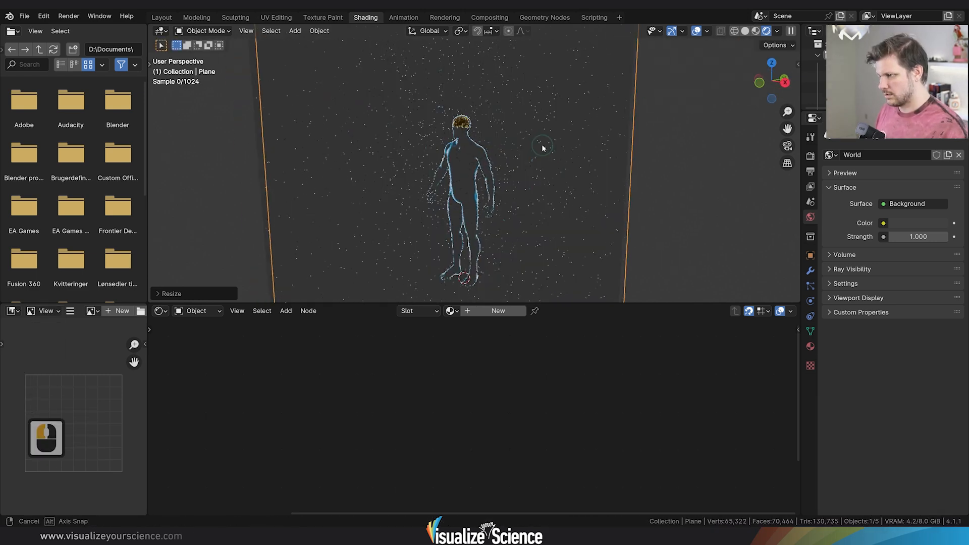
# Give the plane a new material and replace its default shader with a Diffuse BSDF
pyautogui.click(492, 311)
pyautogui.moveTo(302, 453); pyautogui.dragTo(427, 357)
pyautogui.press('x')
pyautogui.hotkey('shift', 'a')
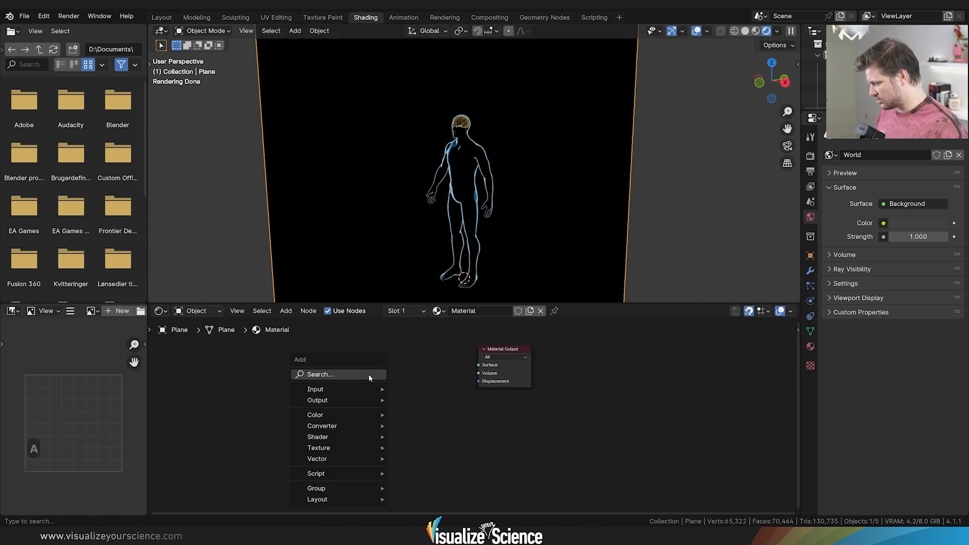
pyautogui.write('di')
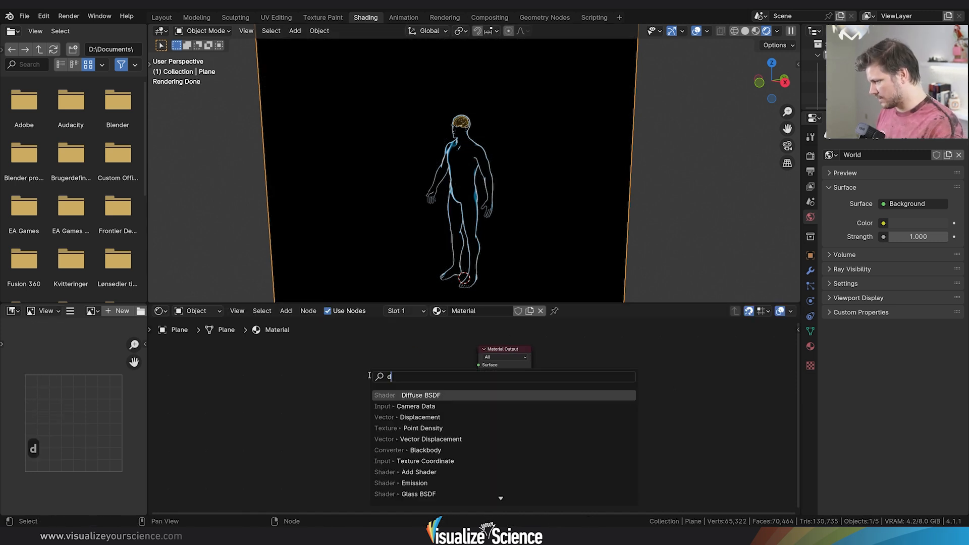
pyautogui.press('Return')
pyautogui.click(369, 360)
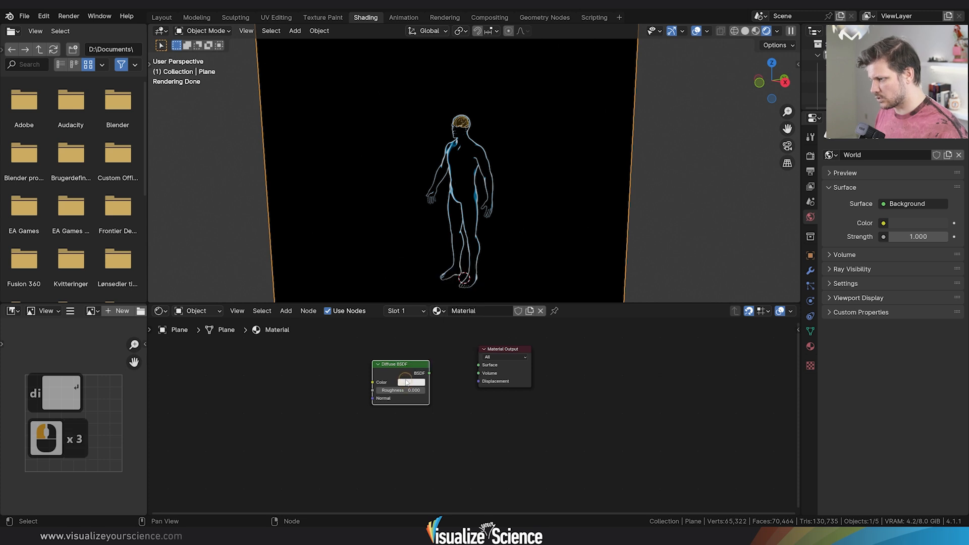
# Set the Diffuse BSDF to black with a roughness of 1.000, and connect it to the Material Output's Surface
pyautogui.click(411, 382)
pyautogui.moveTo(475, 271); pyautogui.dragTo(474, 331)
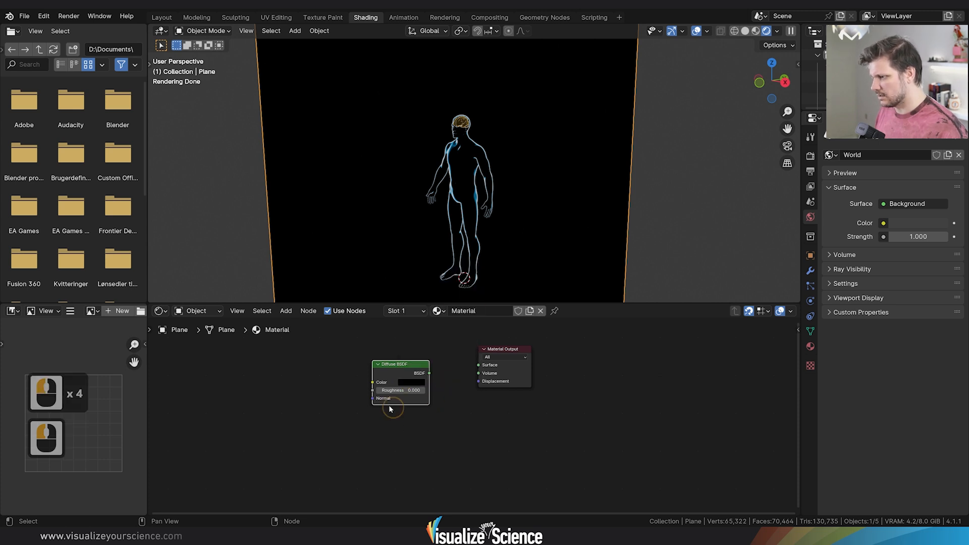
pyautogui.moveTo(384, 391); pyautogui.dragTo(544, 401)
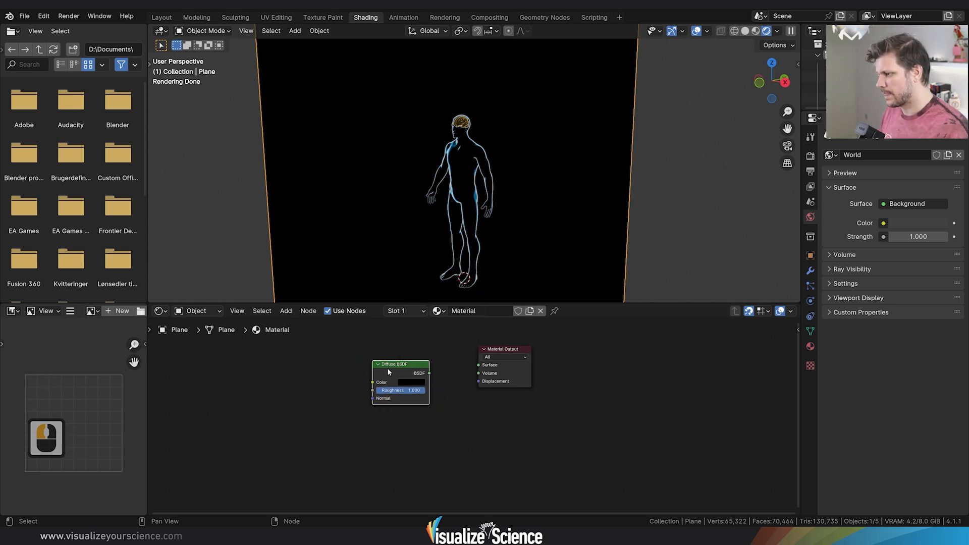
pyautogui.moveTo(389, 368); pyautogui.dragTo(478, 365)
# Examine the glowing body and brain against the black backdrop, near and far
pyautogui.moveTo(498, 183); pyautogui.dragTo(492, 156, button='middle')
pyautogui.scroll(6, 505, 176)
pyautogui.scroll(-2, 437, 124)
pyautogui.scroll(5, 444, 84)
pyautogui.scroll(-7, 509, 168)
pyautogui.scroll(6, 509, 168)
pyautogui.scroll(-5, 497, 166)
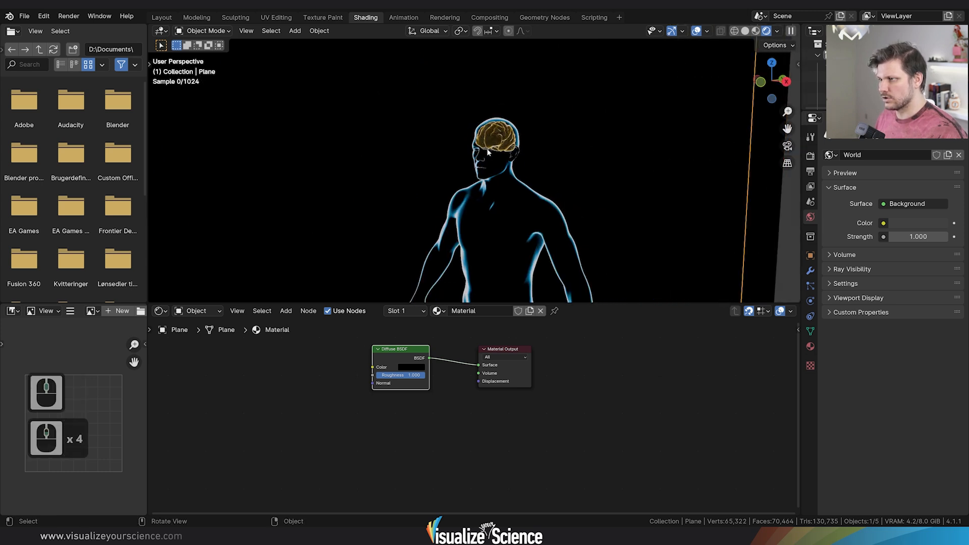
pyautogui.scroll(-4, 504, 191)
# Add a cube, shrink it to roughly the body's width, and place it behind the body to check the transparency
pyautogui.hotkey('shift', 'a')
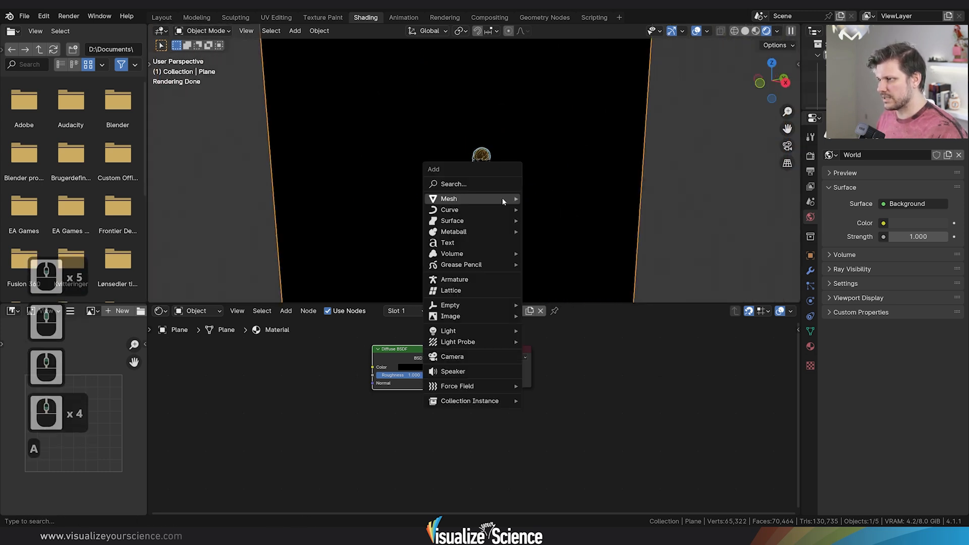
pyautogui.moveTo(502, 199)
pyautogui.click(543, 209)
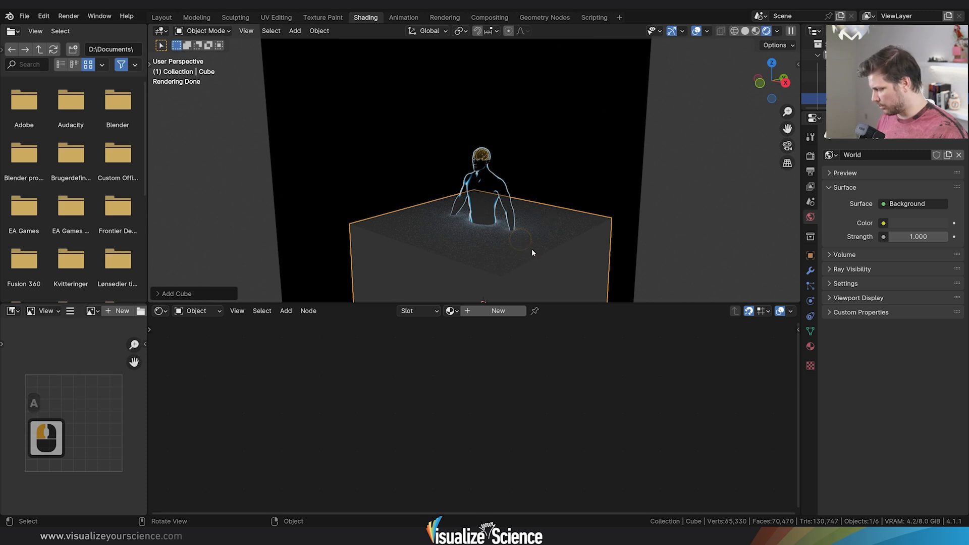
pyautogui.press('s')
pyautogui.click(480, 260)
pyautogui.moveTo(480, 260); pyautogui.dragTo(514, 265, button='middle')
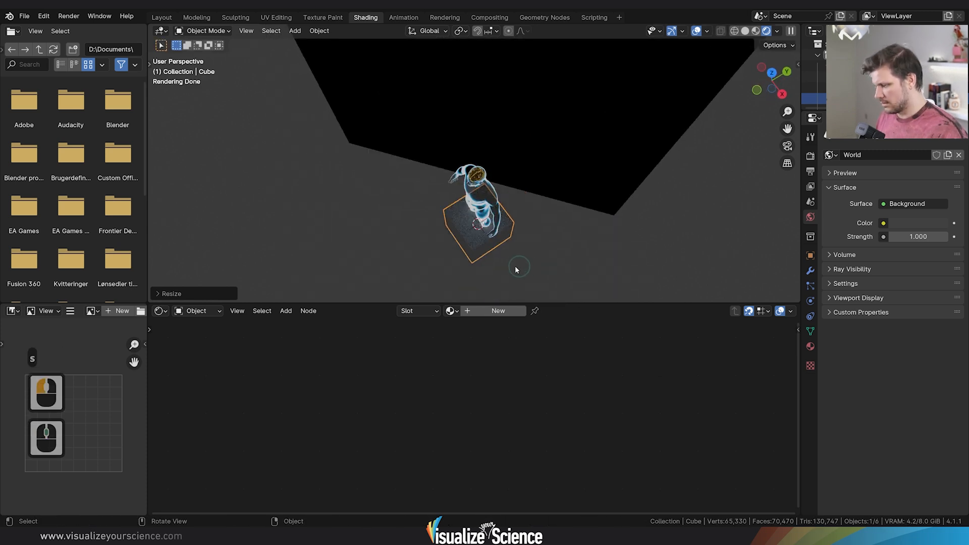
pyautogui.press('g')
pyautogui.click(527, 188)
pyautogui.moveTo(527, 188); pyautogui.dragTo(543, 113, button='middle')
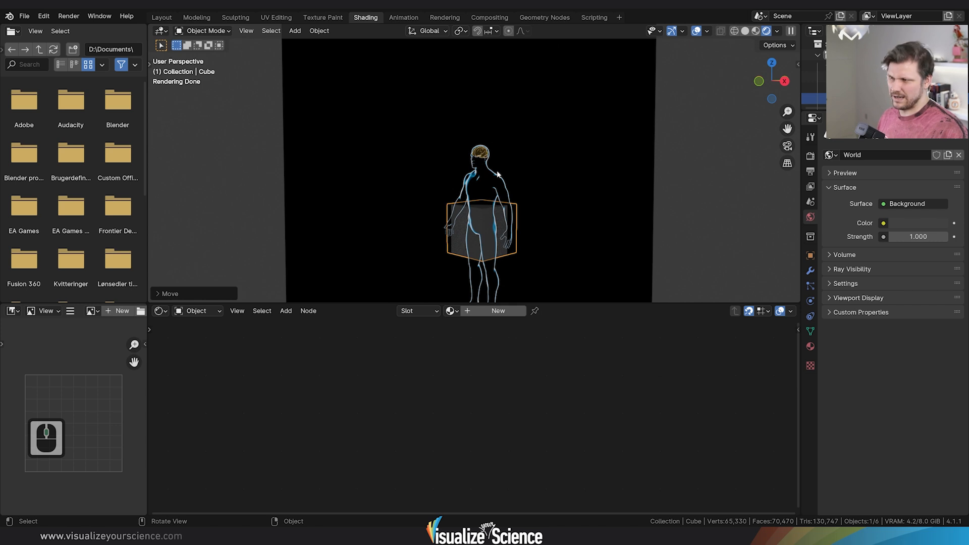
pyautogui.moveTo(510, 204); pyautogui.dragTo(547, 217, button='middle')
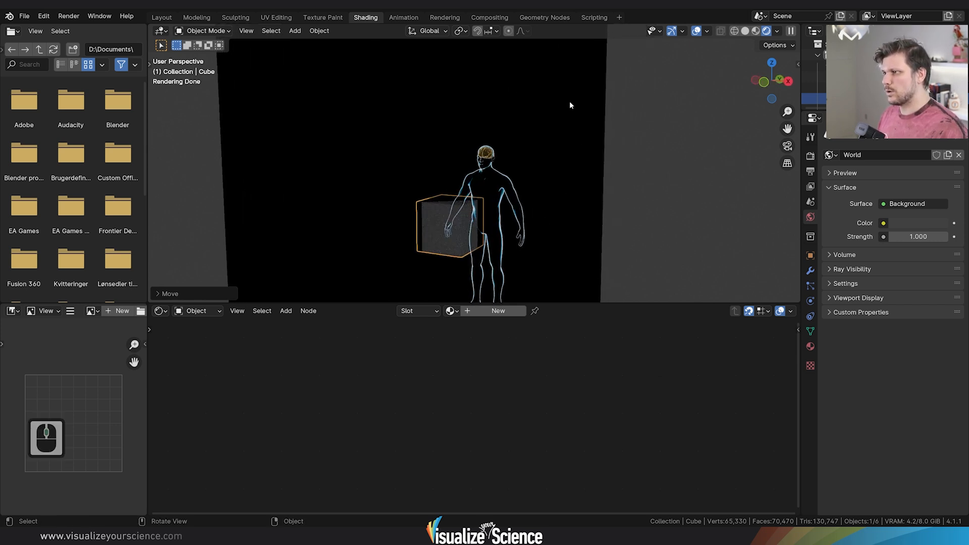
pyautogui.scroll(5, 550, 186)
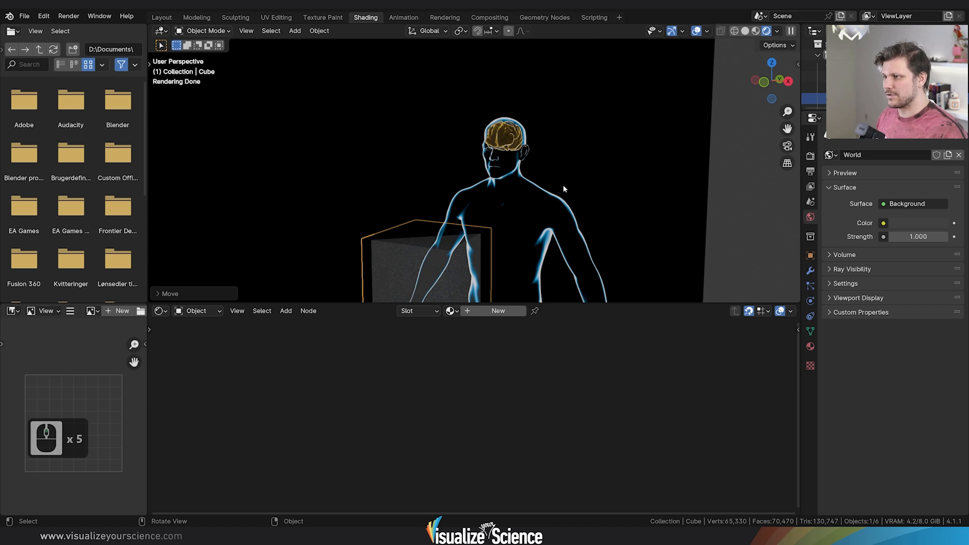
# Select the body and move its Material Output node farther from the last Mix Shader
pyautogui.moveTo(579, 150); pyautogui.dragTo(472, 186, button='middle')
pyautogui.moveTo(547, 185); pyautogui.dragTo(560, 158, button='middle')
pyautogui.scroll(-1, 540, 156)
pyautogui.click(525, 153)
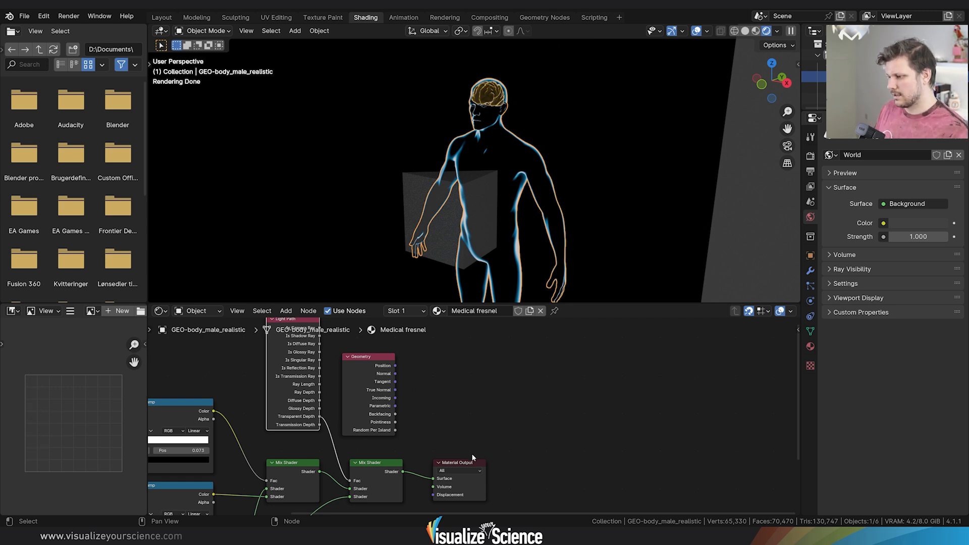
pyautogui.moveTo(470, 462); pyautogui.dragTo(550, 464)
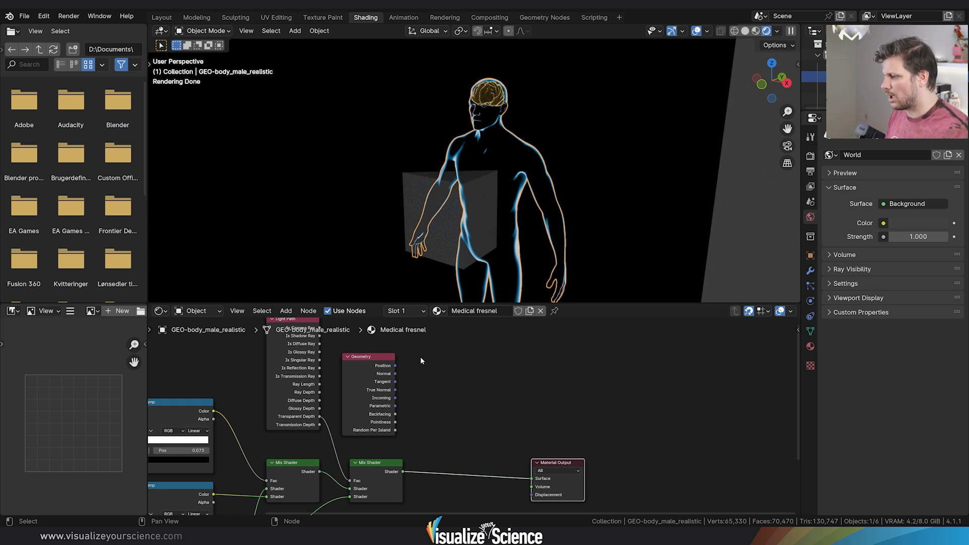
# Duplicate the last Mix Shader and insert the copy between it and the Material Output
pyautogui.scroll(-3, 534, 441)
pyautogui.keyDown('shift'); pyautogui.scroll(-4, 533, 437); pyautogui.keyUp('shift')
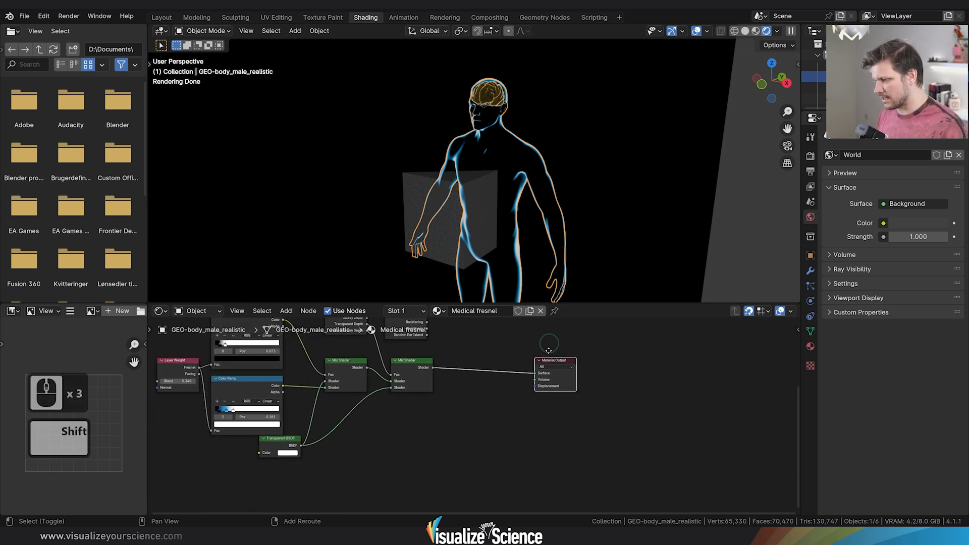
pyautogui.click(417, 385)
pyautogui.hotkey('shift', 'd')
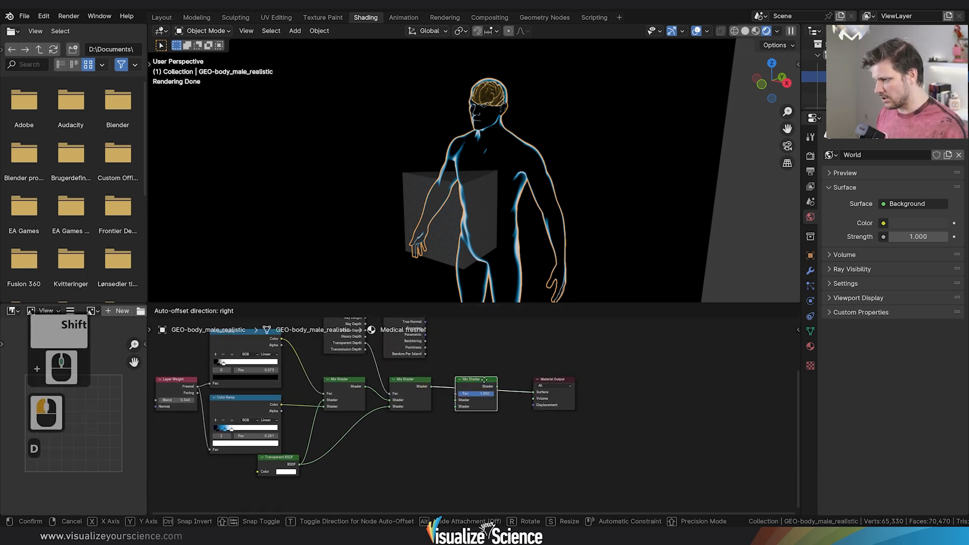
pyautogui.click(480, 377)
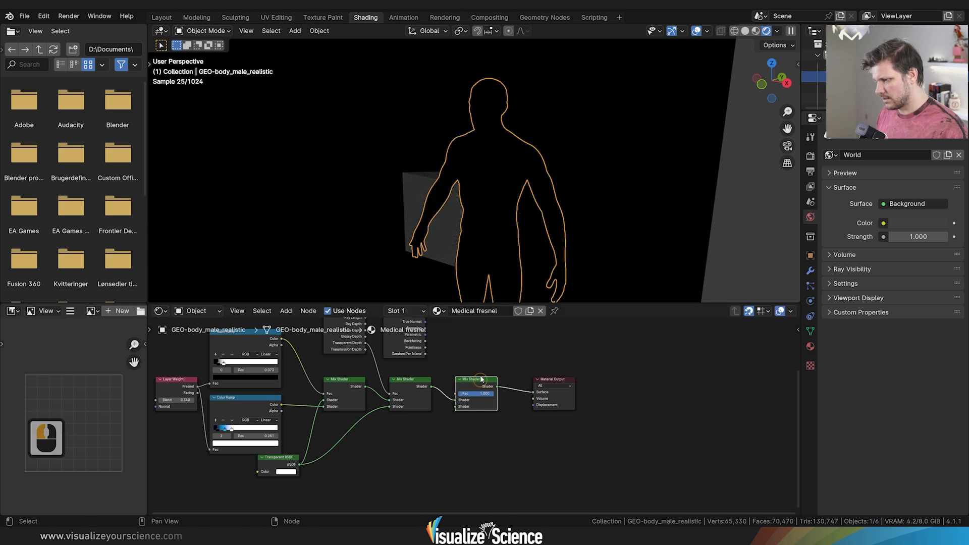
# Add a Diffuse BSDF to the Medical fresnel material and set it to black with a roughness of 1.000
pyautogui.moveTo(433, 471); pyautogui.dragTo(413, 485, button='middle')
pyautogui.hotkey('shift', 'a')
pyautogui.write('diff')
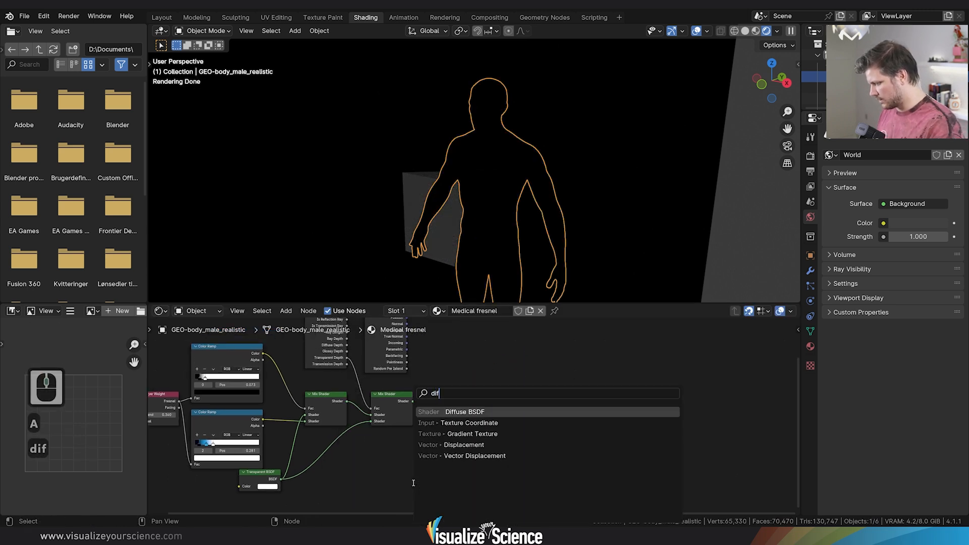
pyautogui.press('Return')
pyautogui.click(397, 455)
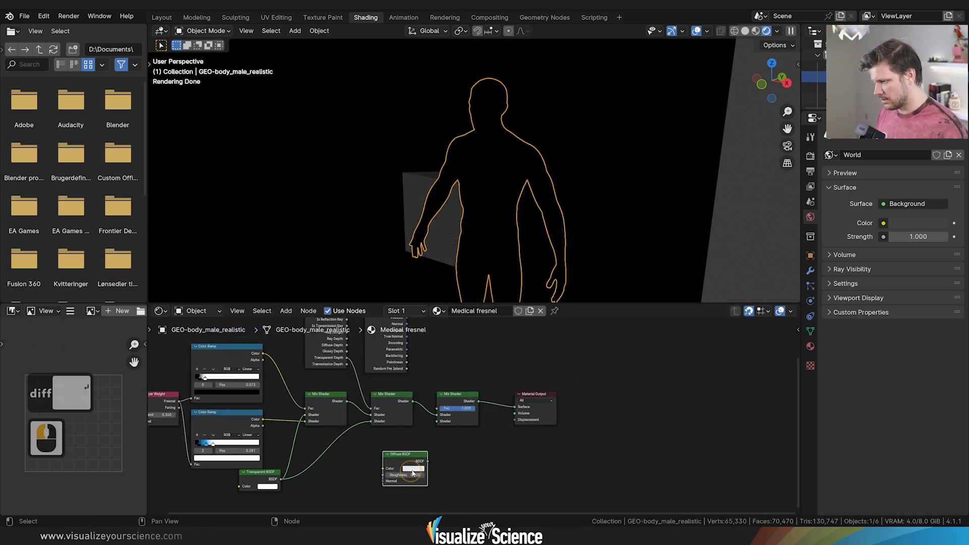
pyautogui.click(413, 471)
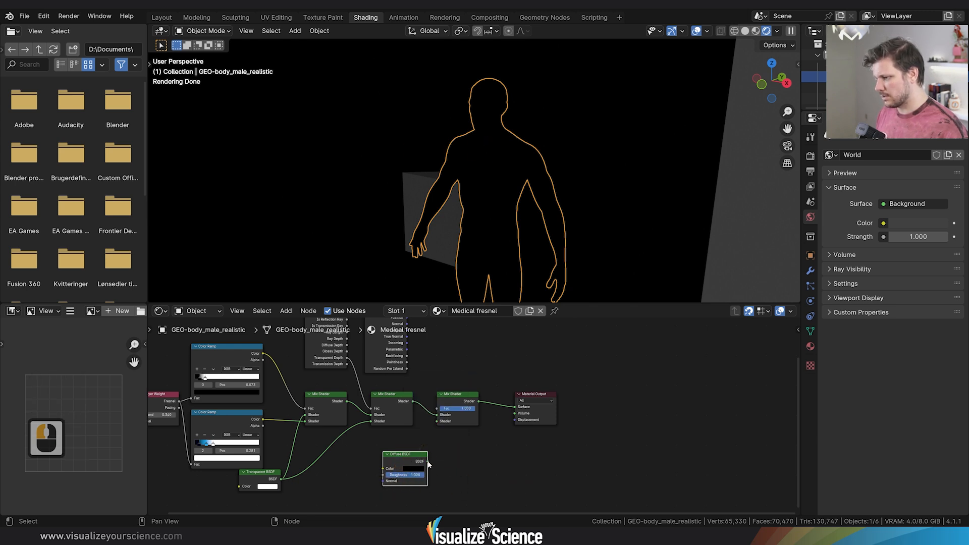
# Connect the Diffuse BSDF to the new Mix Shader's second Shader input, and Geometry's Backfacing output to its Fac
pyautogui.moveTo(404, 360); pyautogui.dragTo(380, 382, button='middle')
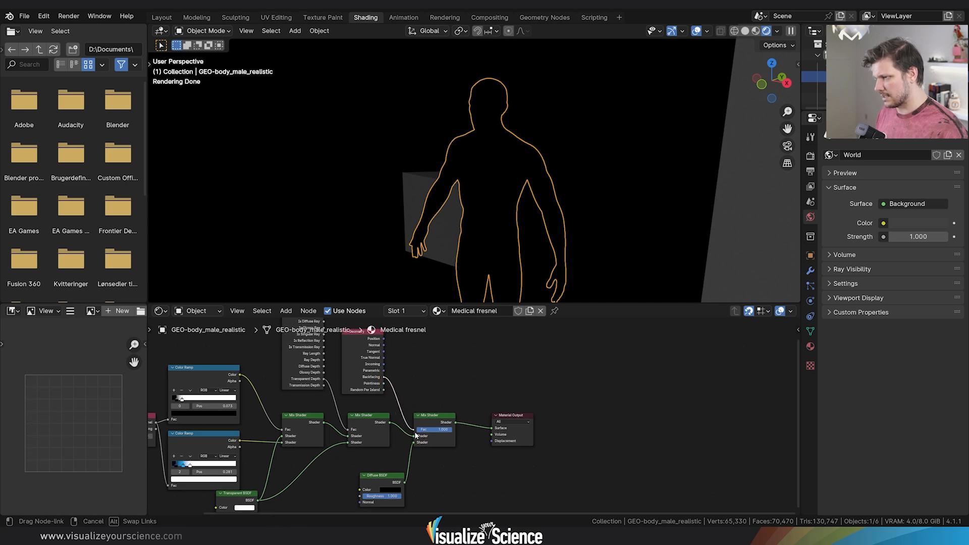
pyautogui.moveTo(416, 436); pyautogui.dragTo(416, 430)
pyautogui.moveTo(500, 182); pyautogui.dragTo(498, 154, button='middle')
pyautogui.scroll(2, 482, 120)
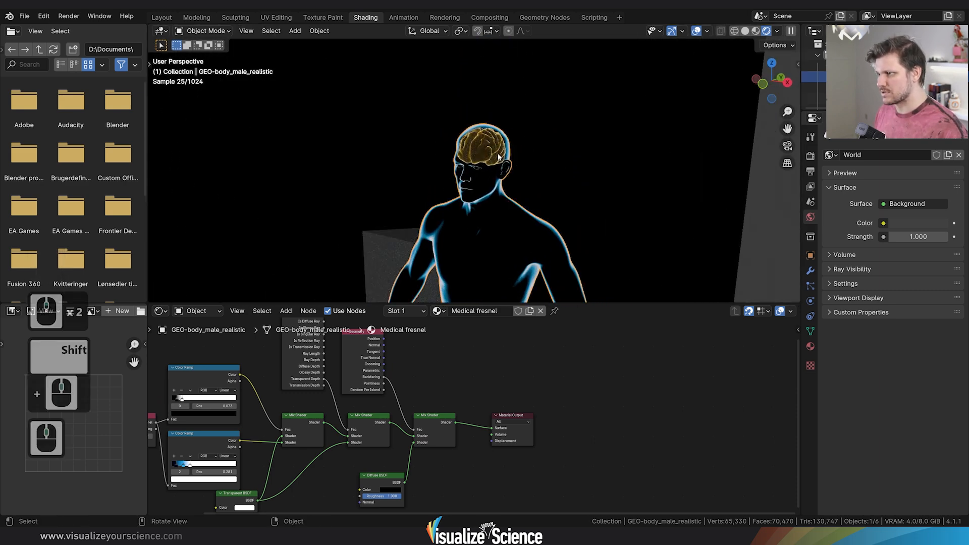
# Examine the brain, face and neck close up from several angles to check how the material hides what lies behind
pyautogui.scroll(3, 494, 153)
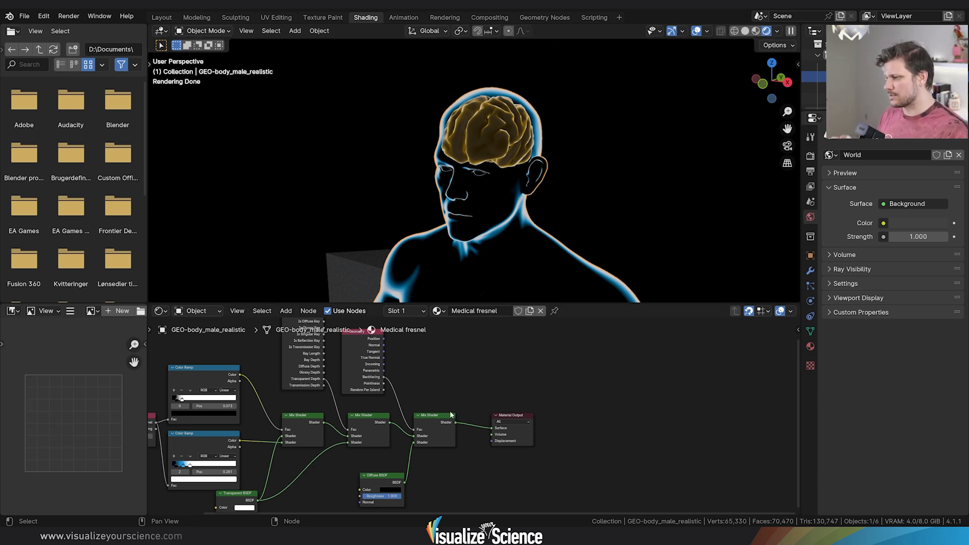
pyautogui.moveTo(526, 188); pyautogui.dragTo(484, 166, button='middle')
pyautogui.scroll(3, 525, 133)
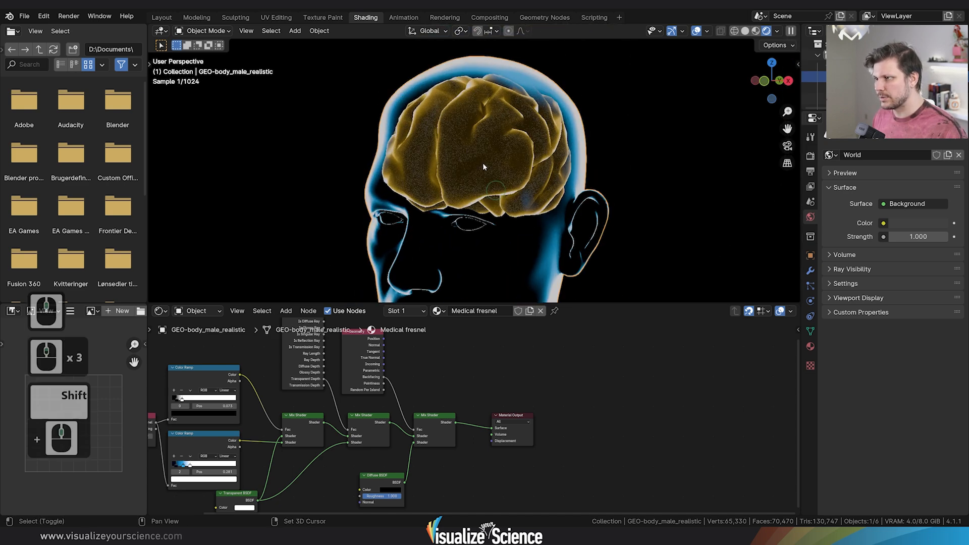
pyautogui.moveTo(467, 207); pyautogui.dragTo(484, 139, button='middle')
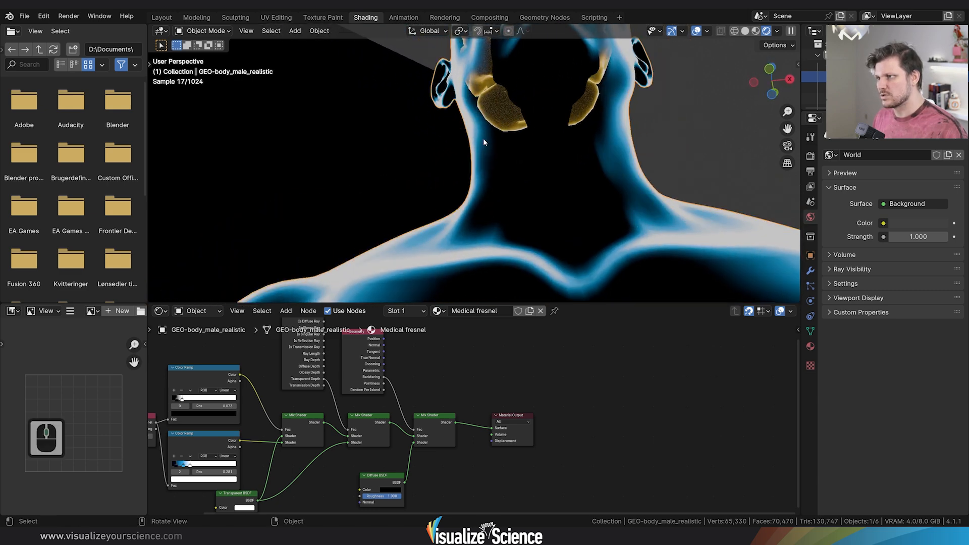
pyautogui.moveTo(571, 71); pyautogui.dragTo(530, 113, button='middle')
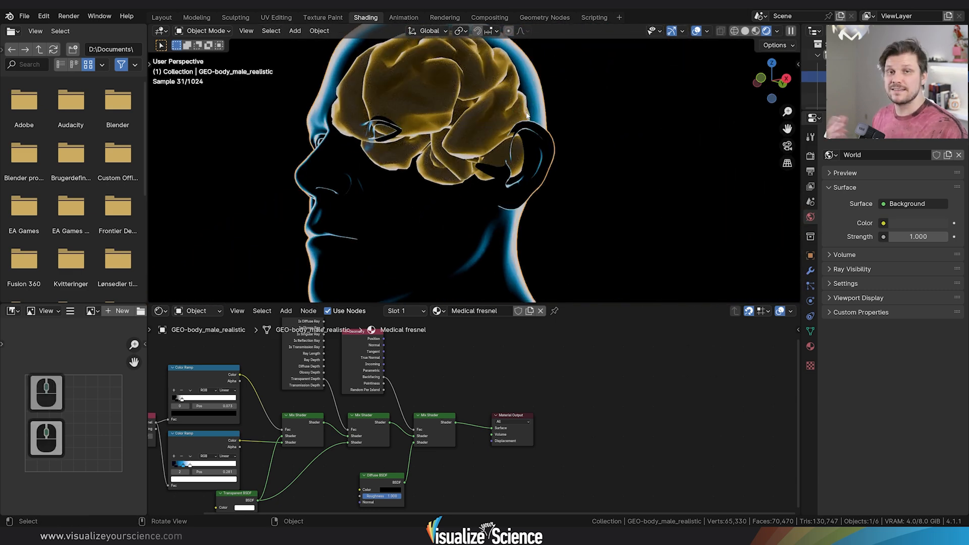
pyautogui.moveTo(455, 148); pyautogui.dragTo(475, 147, button='middle')
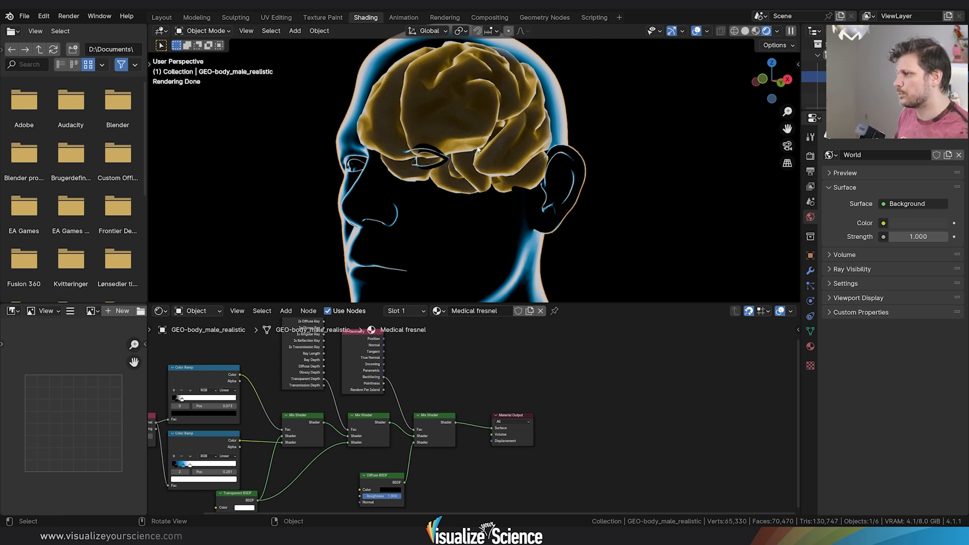
pyautogui.moveTo(455, 186); pyautogui.dragTo(484, 217, button='middle')
pyautogui.moveTo(502, 157); pyautogui.dragTo(530, 147, button='middle')
pyautogui.scroll(-3, 508, 189)
pyautogui.scroll(2, 501, 173)
pyautogui.scroll(1, 501, 170)
# Inspect the body's mesh in Edit Mode with edge selection, and return to Object Mode
pyautogui.click(500, 163)
pyautogui.press('Tab')
pyautogui.click(251, 30)
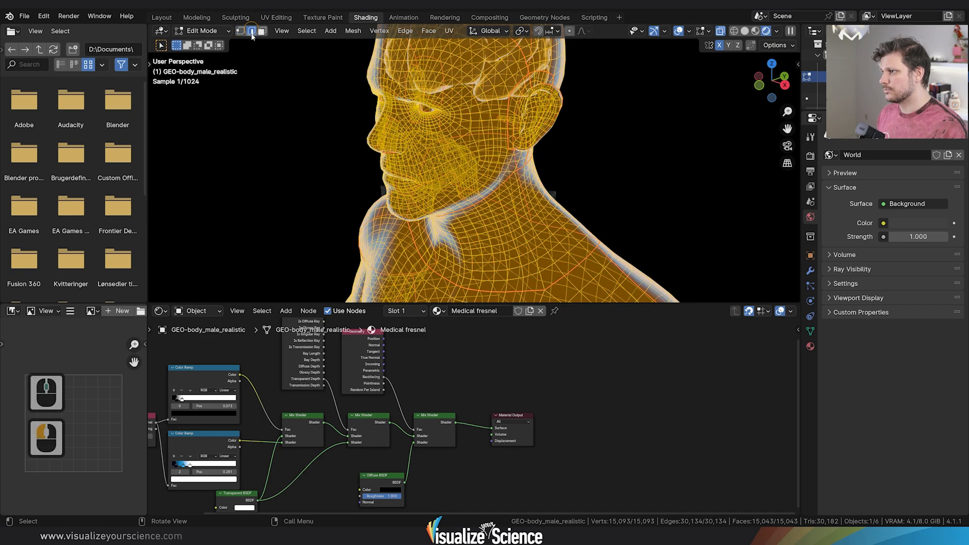
pyautogui.moveTo(404, 141); pyautogui.dragTo(452, 193, button='middle')
pyautogui.press('Tab')
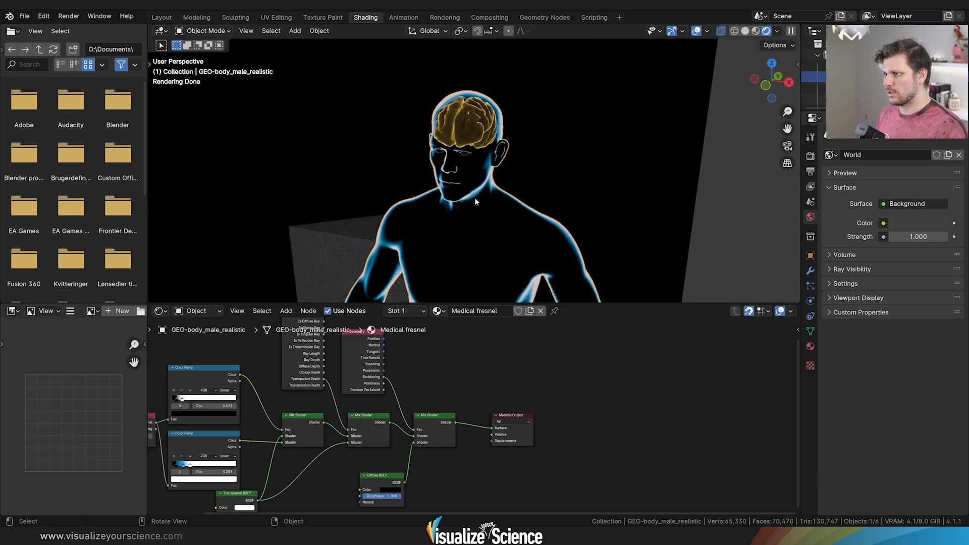
pyautogui.scroll(-3, 438, 434)
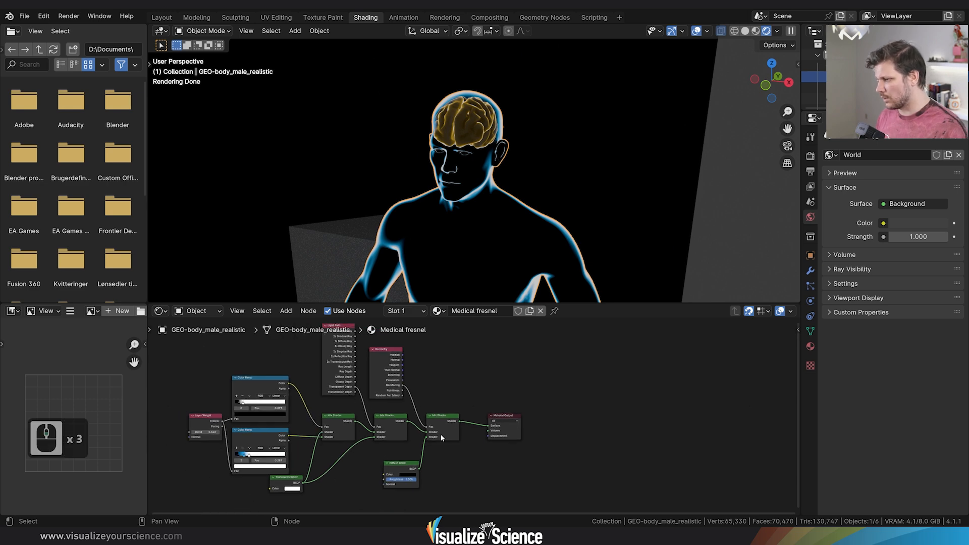
pyautogui.keyDown('shift'); pyautogui.moveTo(446, 452); pyautogui.dragTo(517, 458, button='middle'); pyautogui.keyUp('shift')
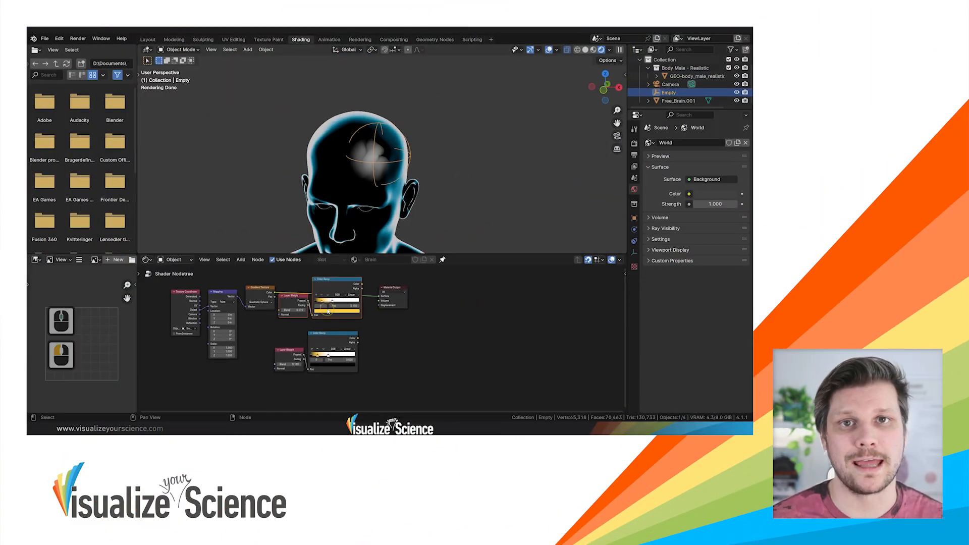
pyautogui.moveTo(444, 305); pyautogui.dragTo(458, 304)
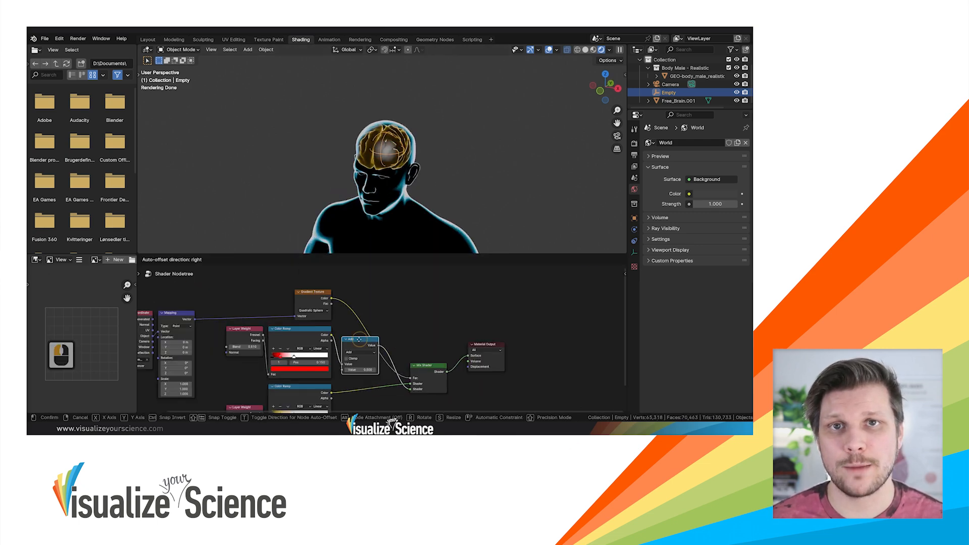
pyautogui.moveTo(359, 339); pyautogui.dragTo(280, 340)
pyautogui.moveTo(247, 329); pyautogui.dragTo(236, 329)
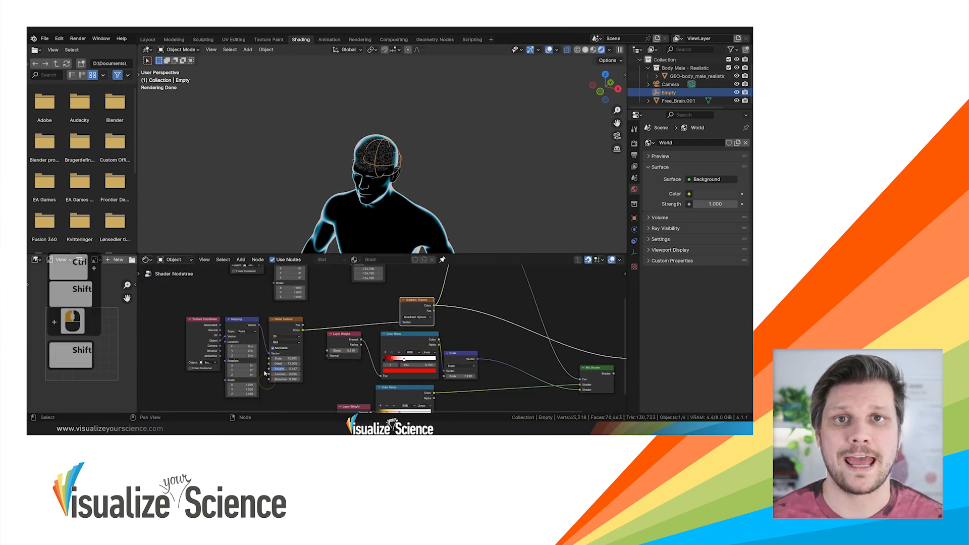
pyautogui.hotkey('ctrl', 'z')
pyautogui.hotkey('ctrl', 'z')
pyautogui.hotkey('ctrl', 'z')
pyautogui.hotkey('ctrl', 'z')
pyautogui.hotkey('ctrl', 'z')
pyautogui.hotkey('ctrl', 'z')
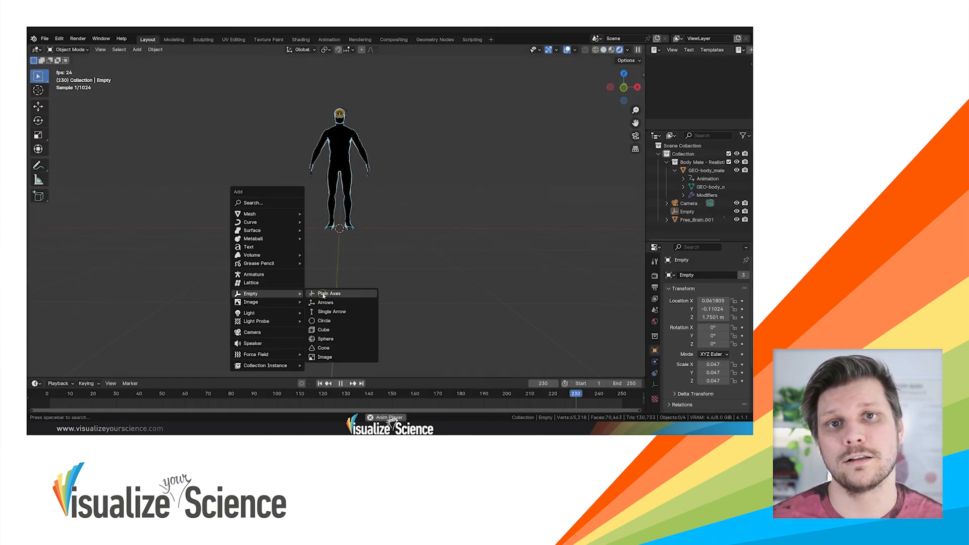
# Add a plain axes empty and move it up along the Z axis to about 1.18 m
pyautogui.click(323, 295)
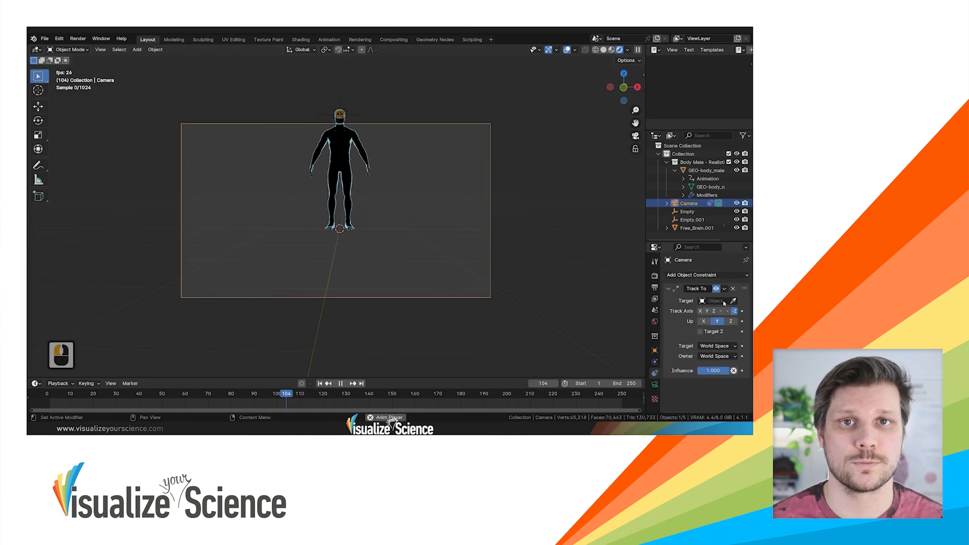
pyautogui.press('g')
pyautogui.press('z')
pyautogui.press('z')
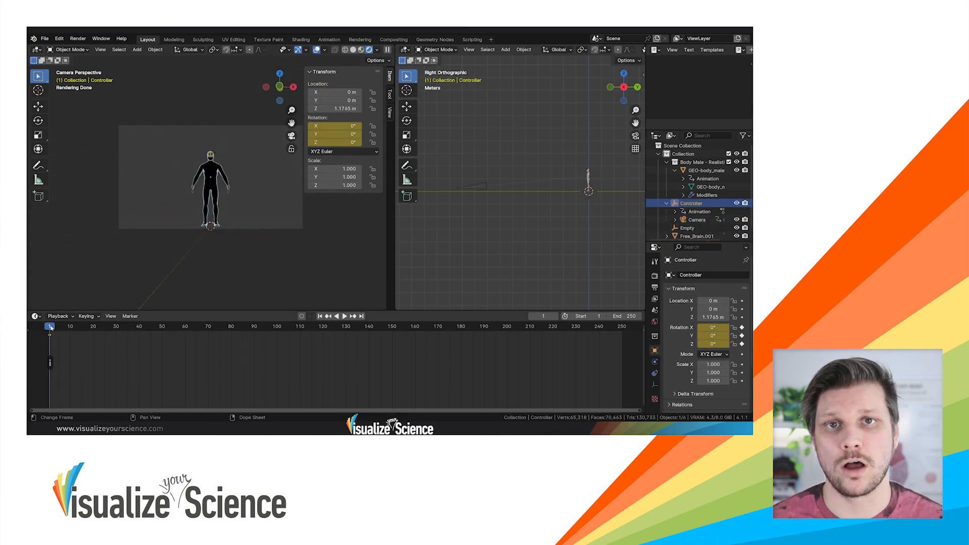
pyautogui.click(157, 326)
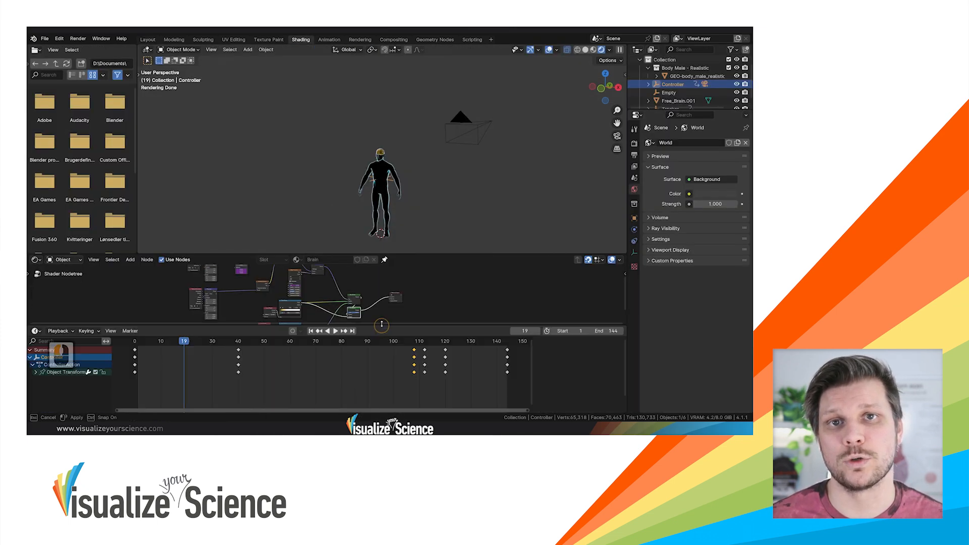
pyautogui.keyDown('shift'); pyautogui.moveTo(424, 263); pyautogui.dragTo(424, 290, button='middle'); pyautogui.keyUp('shift')
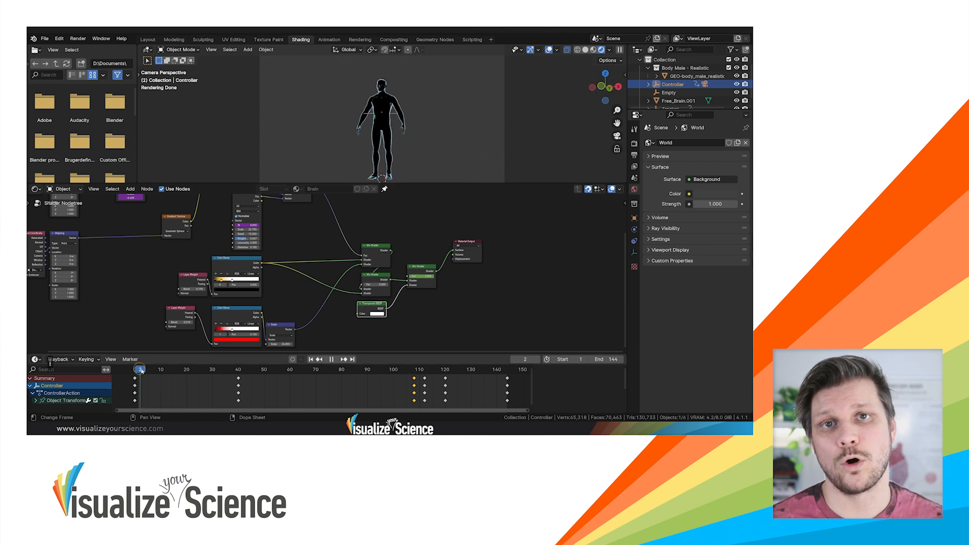